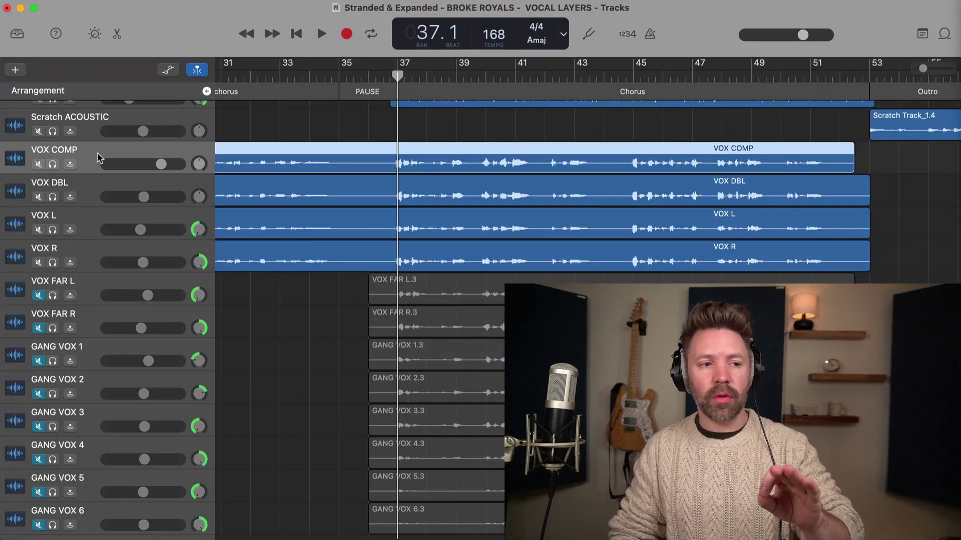
# Solo the VOX COMP lead vocal briefly, then unsolo it and select the VOX DBL track
pyautogui.click(53, 164)
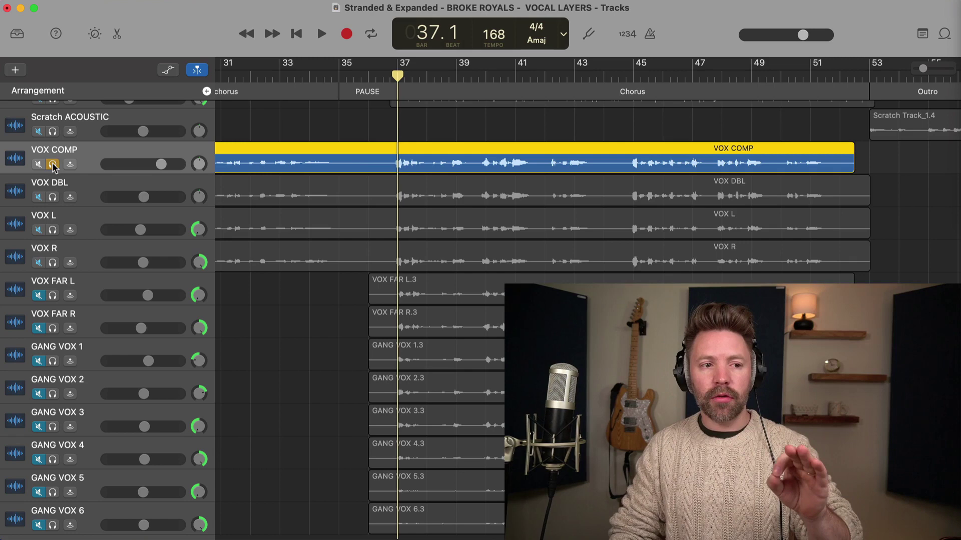
pyautogui.click(52, 164)
pyautogui.click(56, 188)
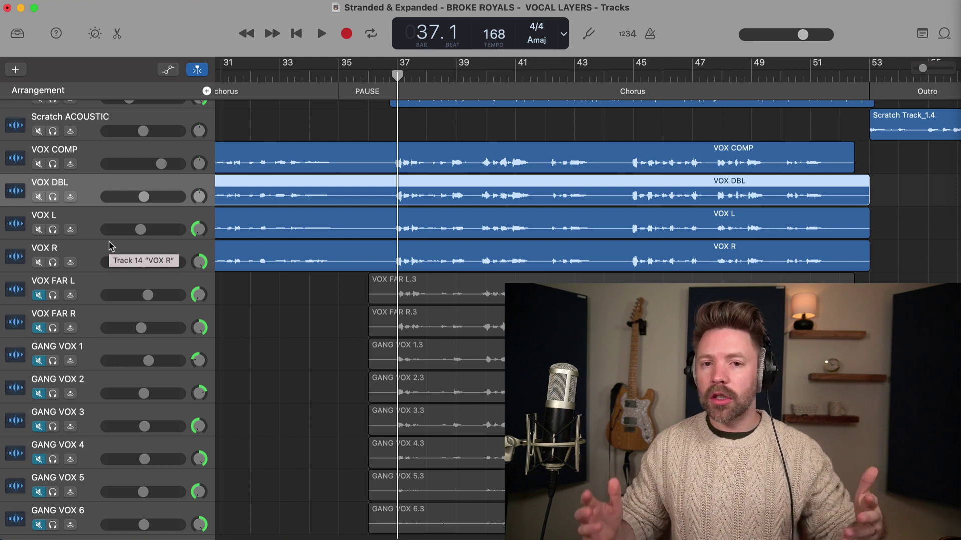
pyautogui.hscroll(2, 339, 238)
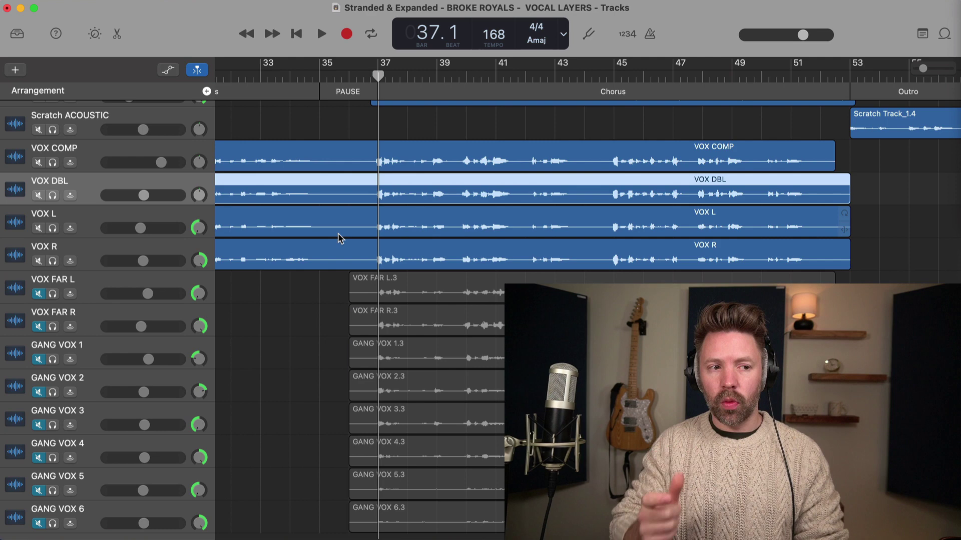
# Play the chorus while toggling mutes on VOX DBL, VOX L and VOX R to compare
pyautogui.press('space')
pyautogui.hscroll(2, 350, 240)
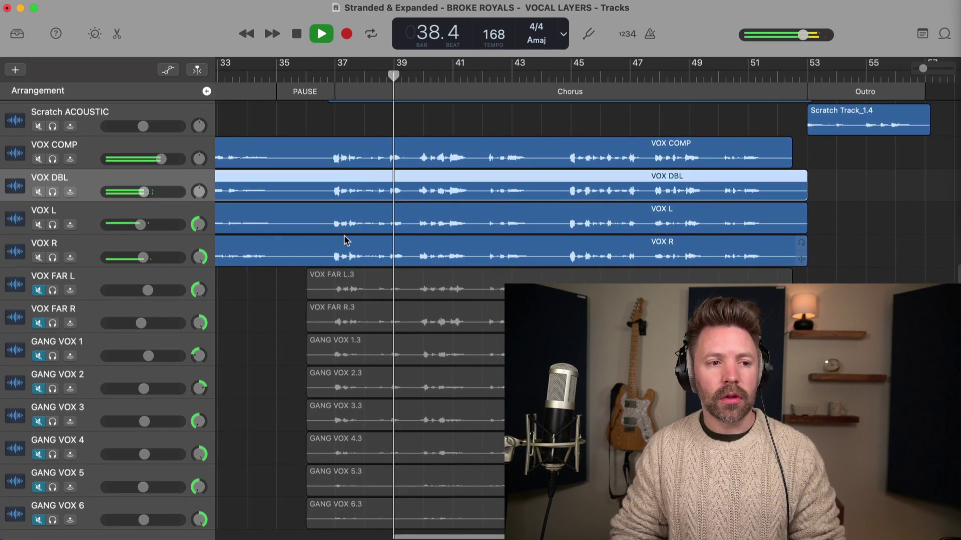
pyautogui.moveTo(38, 191); pyautogui.dragTo(38, 258)
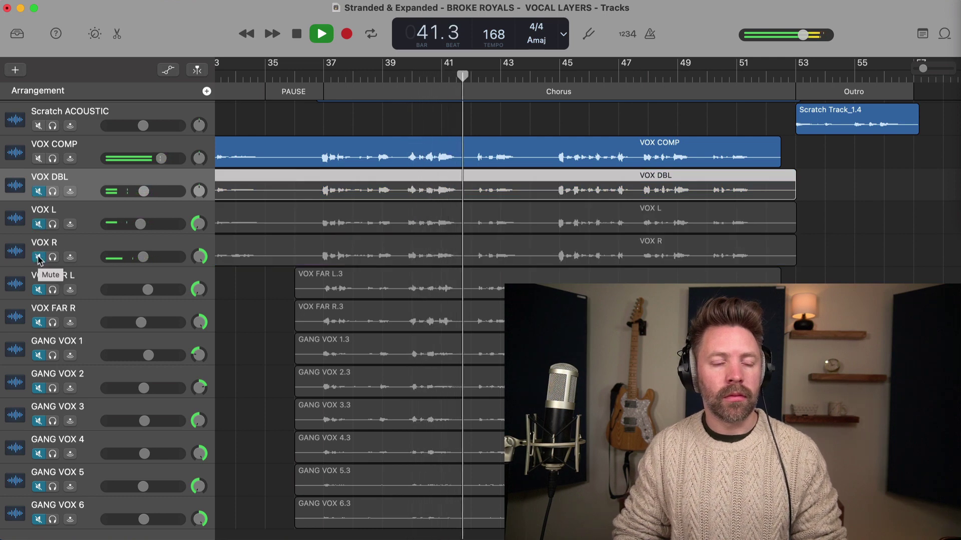
pyautogui.moveTo(38, 258); pyautogui.dragTo(39, 196)
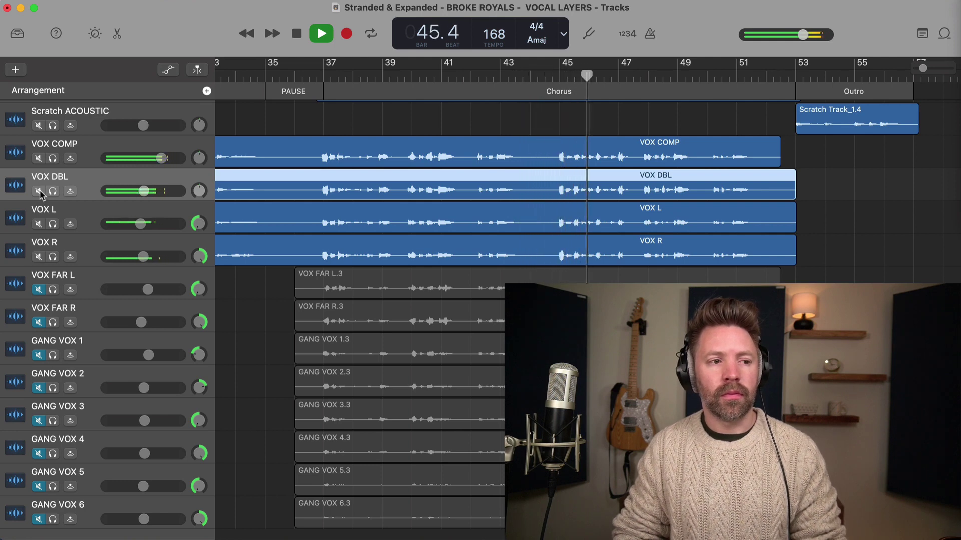
pyautogui.moveTo(39, 193)
pyautogui.mouseDown()
pyautogui.moveTo(39, 260)
pyautogui.moveTo(39, 191)
pyautogui.mouseUp()
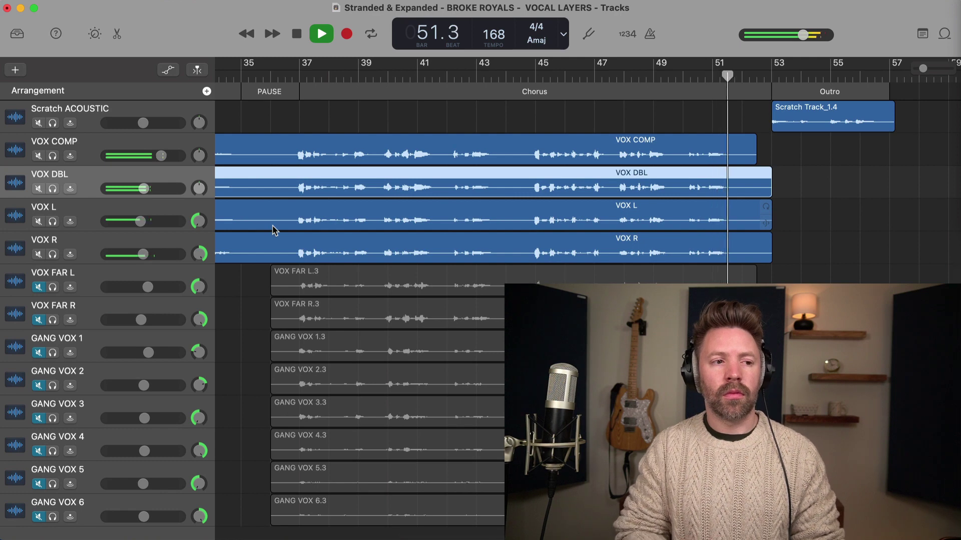
# Stop playback and scroll the timeline left back toward the Verse
pyautogui.press('space')
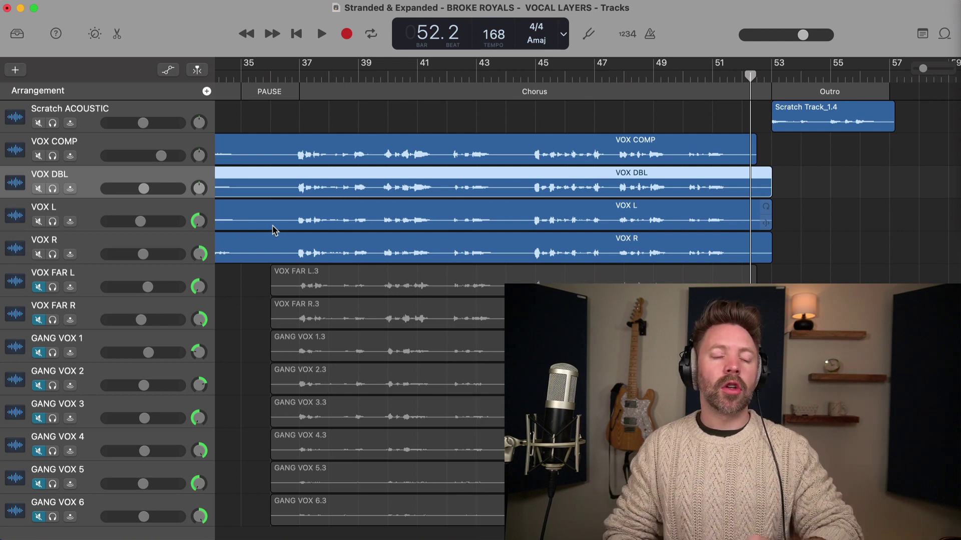
pyautogui.hscroll(-8, 273, 230)
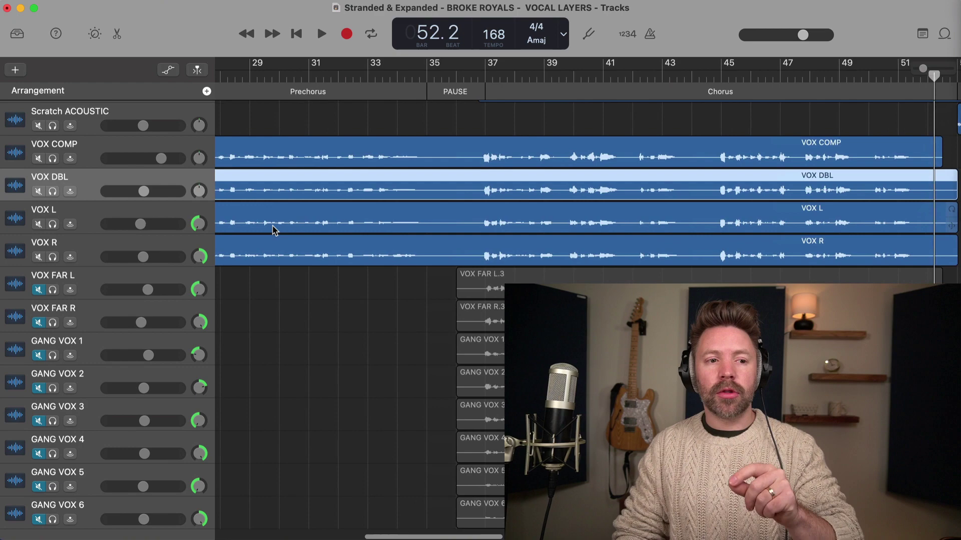
pyautogui.hscroll(-8, 273, 230)
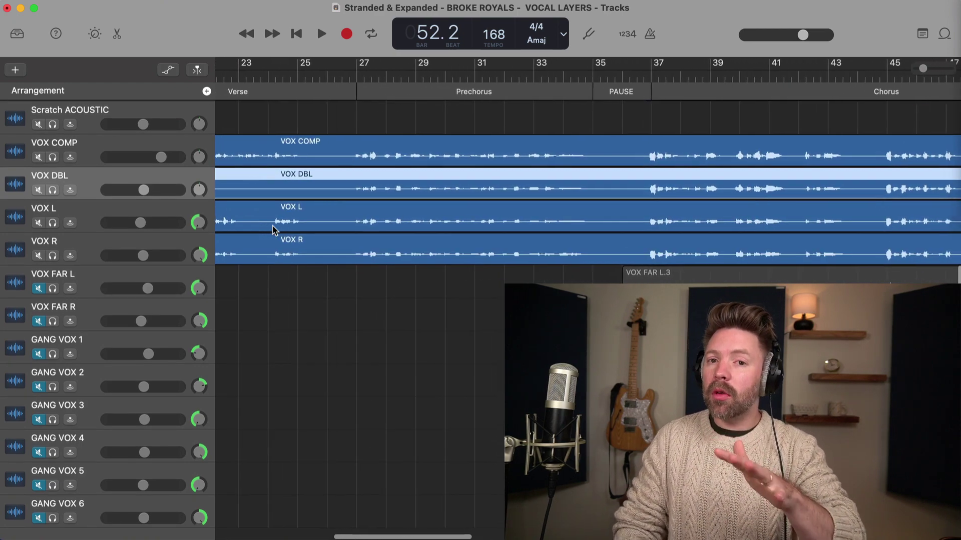
pyautogui.hscroll(-10, 273, 231)
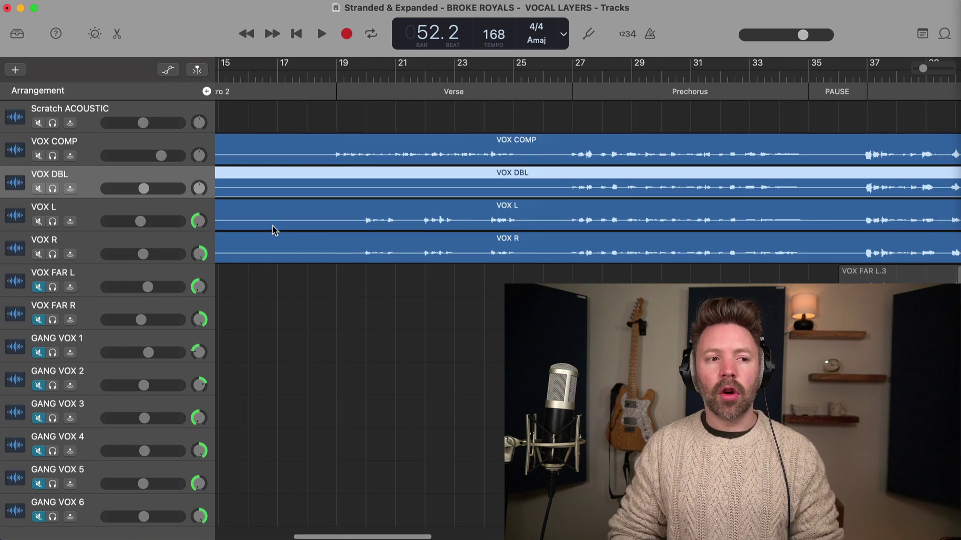
# Play the layered verse from bar 19 and stop around bar 30 in the Prechorus
pyautogui.click(336, 76)
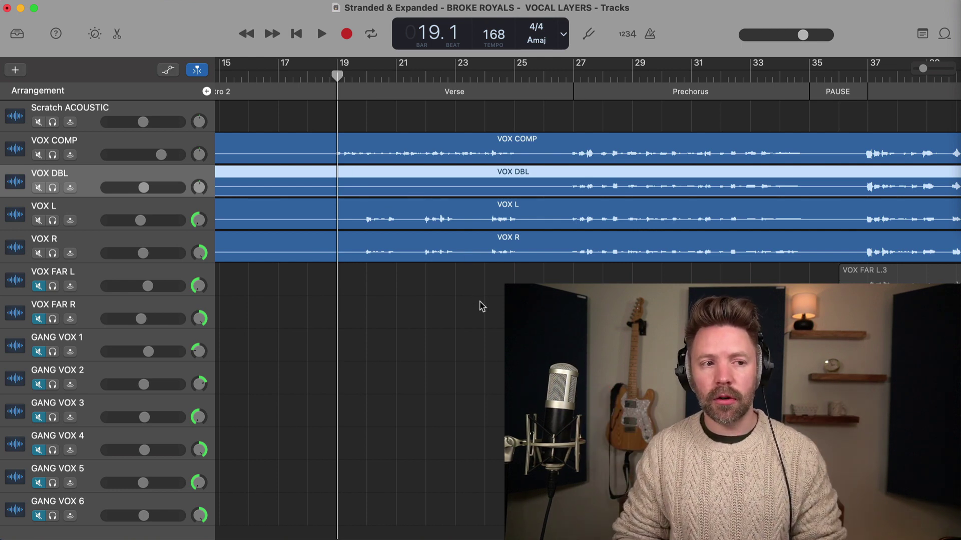
pyautogui.press('space')
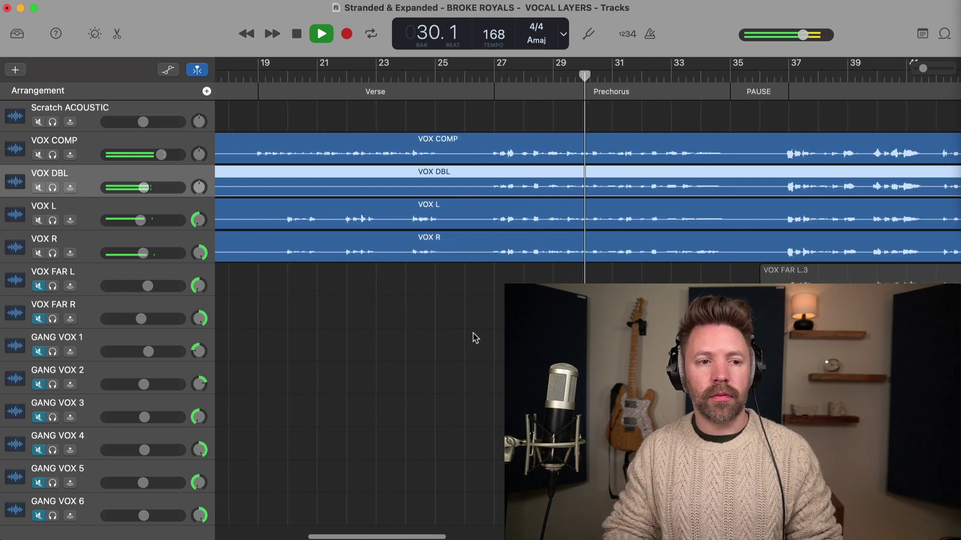
pyautogui.press('space')
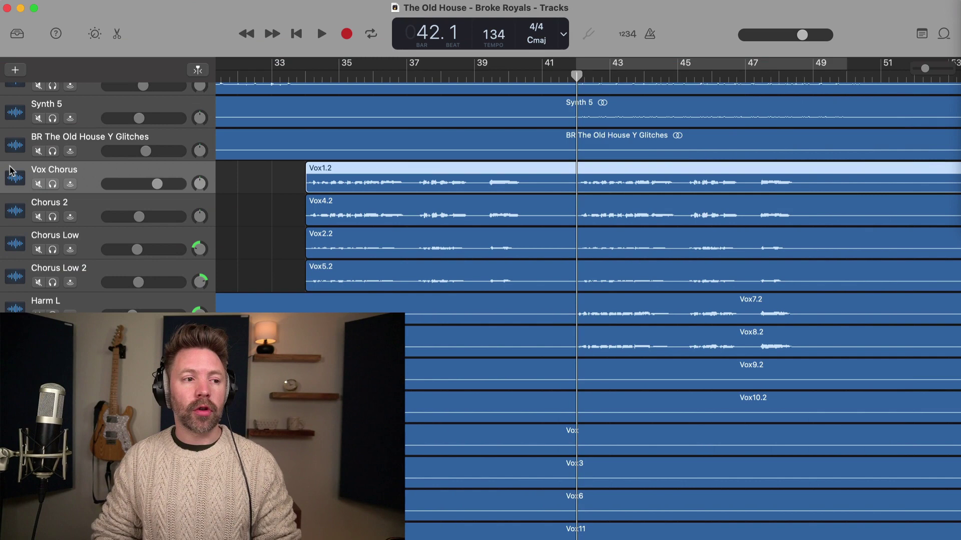
# During chorus playback, solo the chorus layers in turn, ending with only Chorus Low and Chorus Low 2
pyautogui.click(53, 184)
pyautogui.press('space')
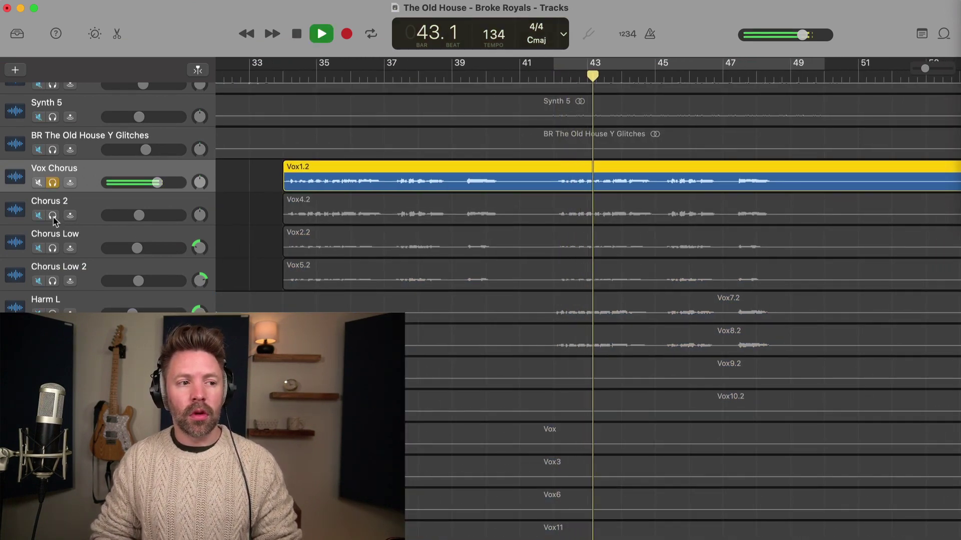
pyautogui.click(53, 216)
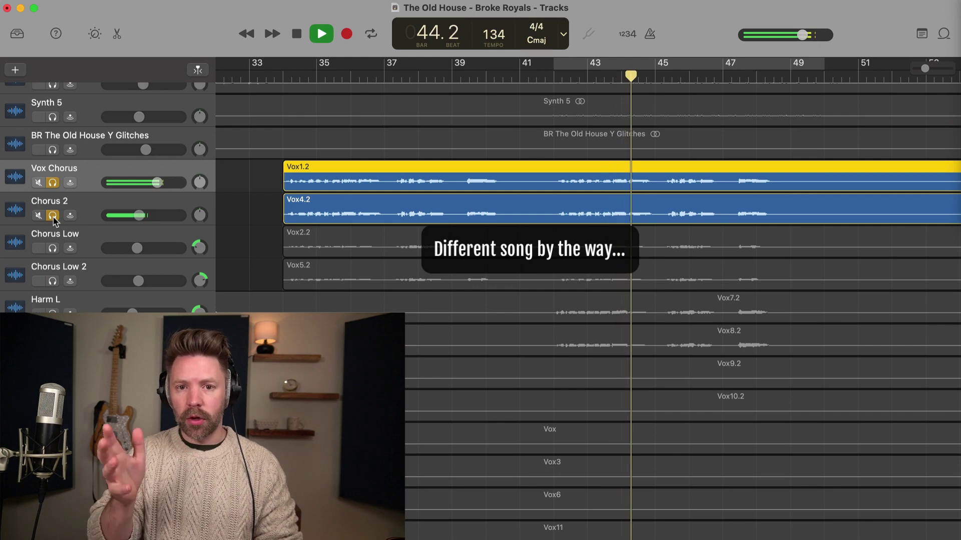
pyautogui.click(52, 248)
pyautogui.click(53, 281)
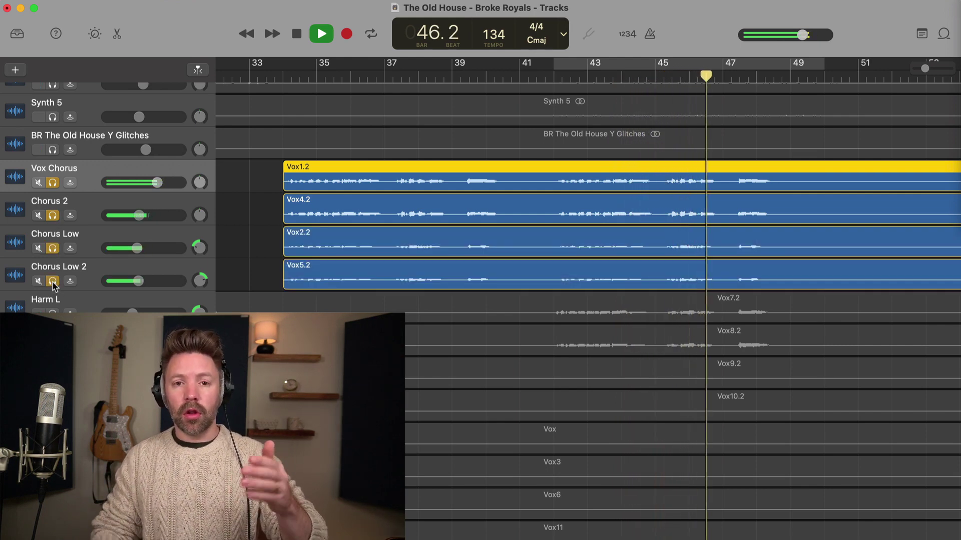
pyautogui.click(52, 215)
pyautogui.click(53, 183)
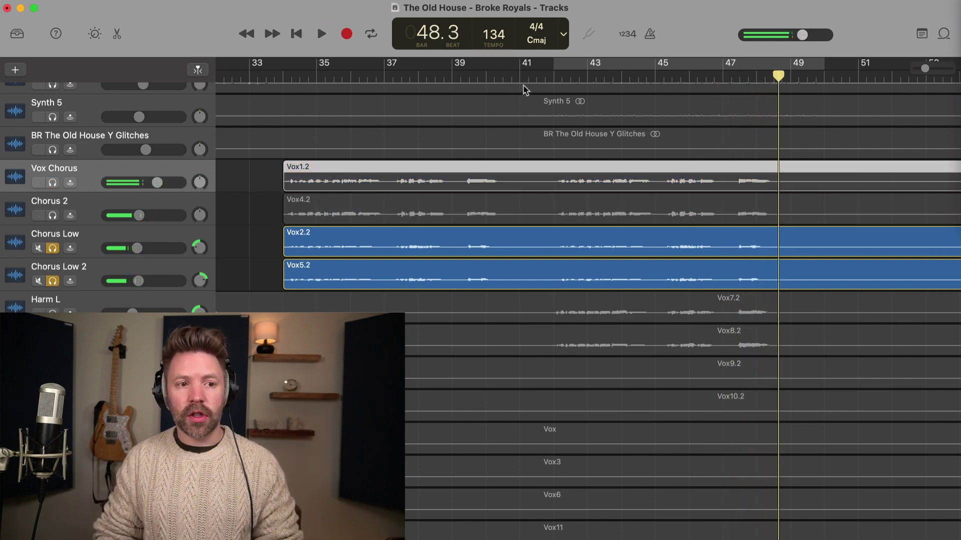
# Jump back to bar 42, add Harm L and the second harmony to the solo, then stop
pyautogui.click(554, 75)
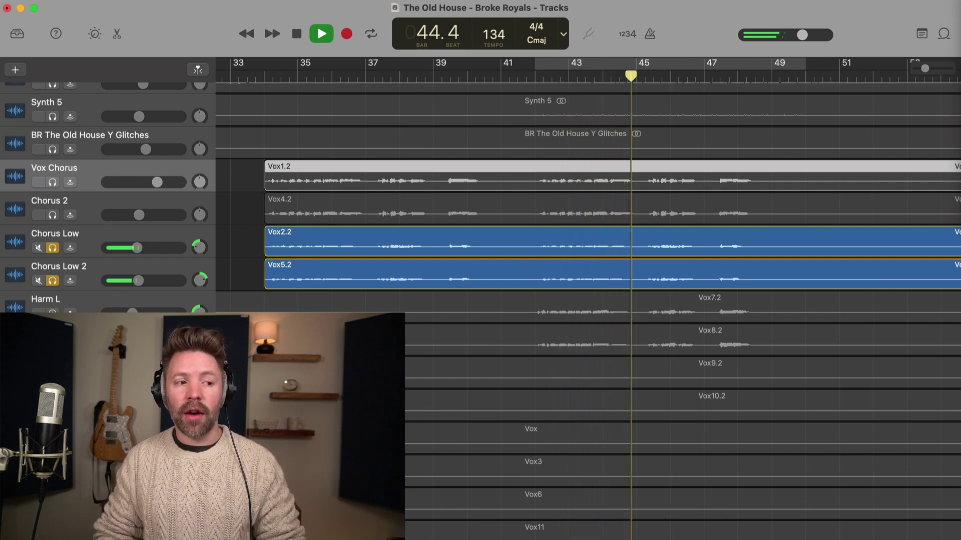
pyautogui.keyDown('shift'); pyautogui.click(710, 306); pyautogui.keyUp('shift')
pyautogui.keyDown('shift'); pyautogui.click(710, 338); pyautogui.keyUp('shift')
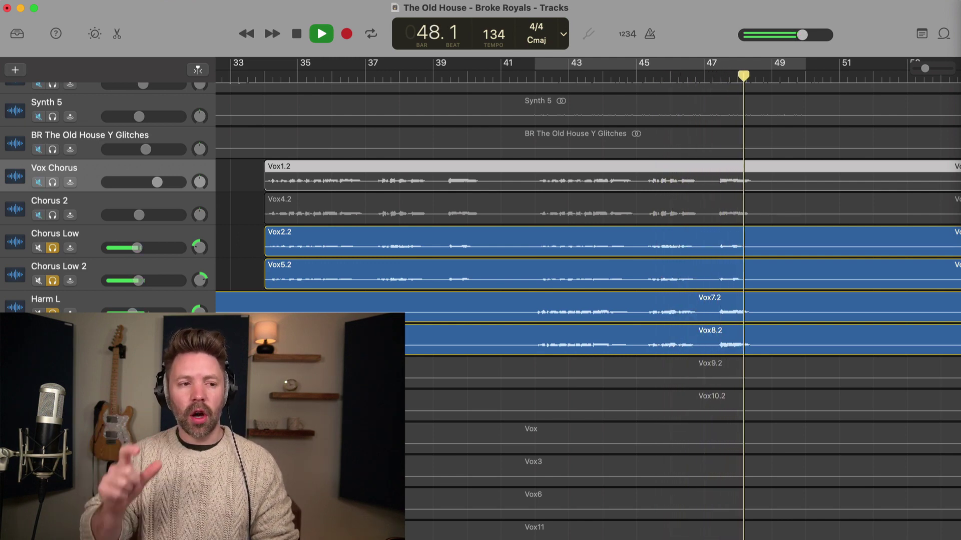
pyautogui.press('space')
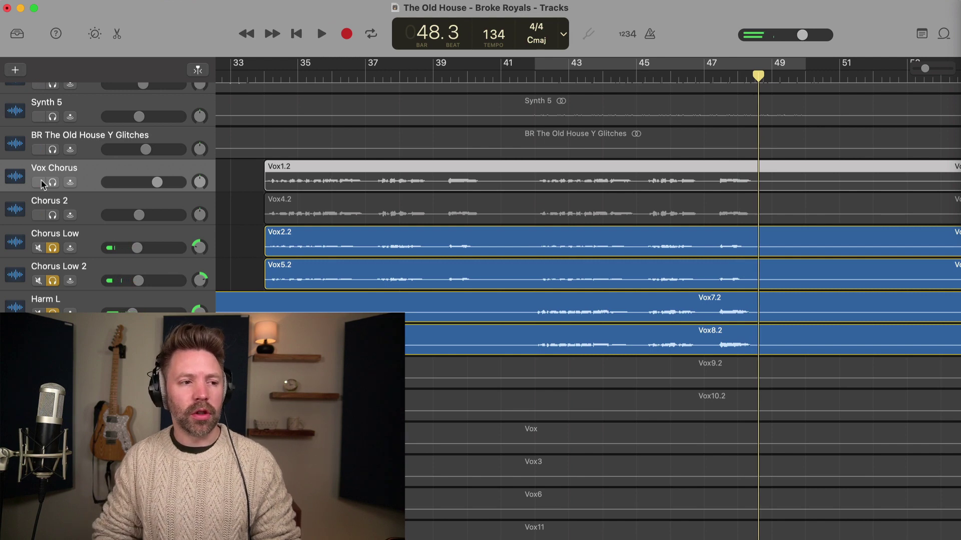
# Re-solo Vox Chorus and Chorus 2, play the stack from bar 42 and stop near bar 48
pyautogui.moveTo(52, 183); pyautogui.dragTo(52, 216)
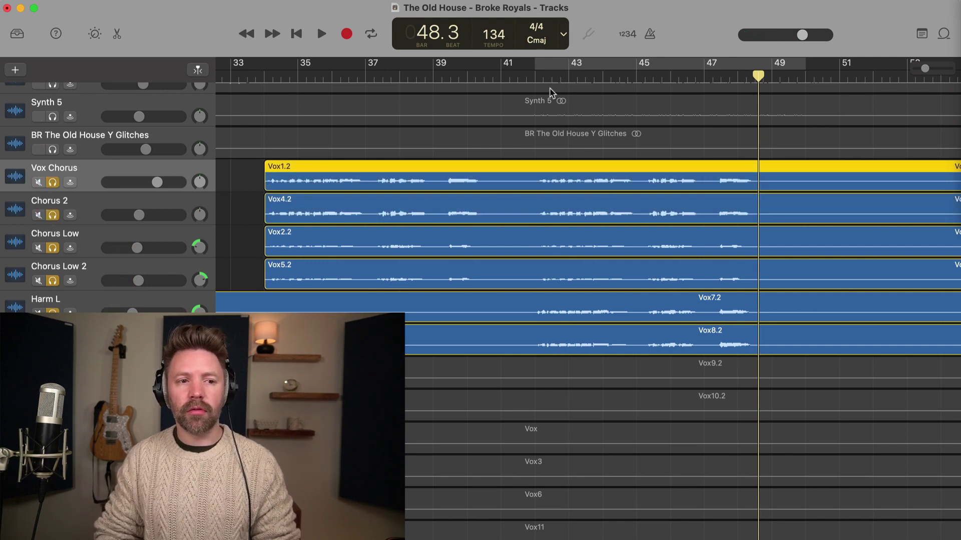
pyautogui.click(532, 76)
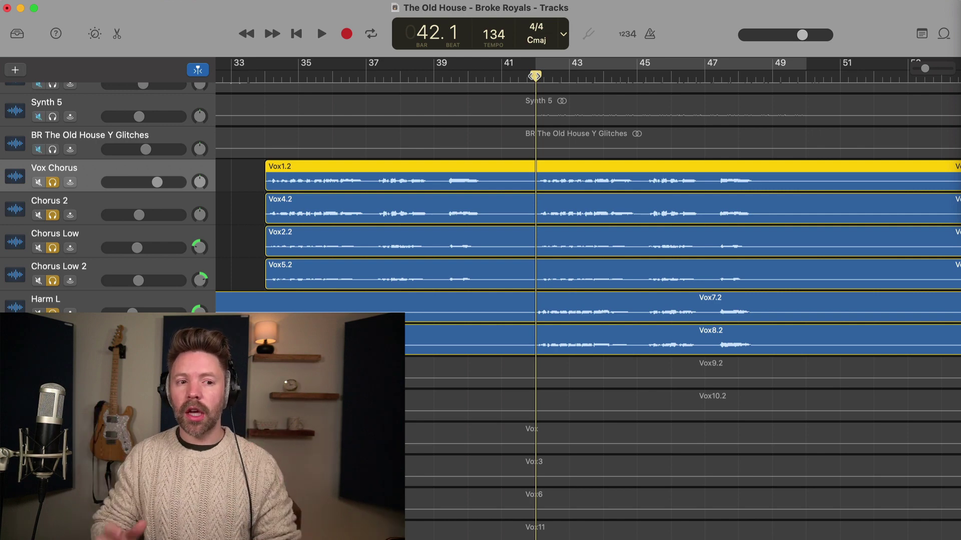
pyautogui.click(316, 25)
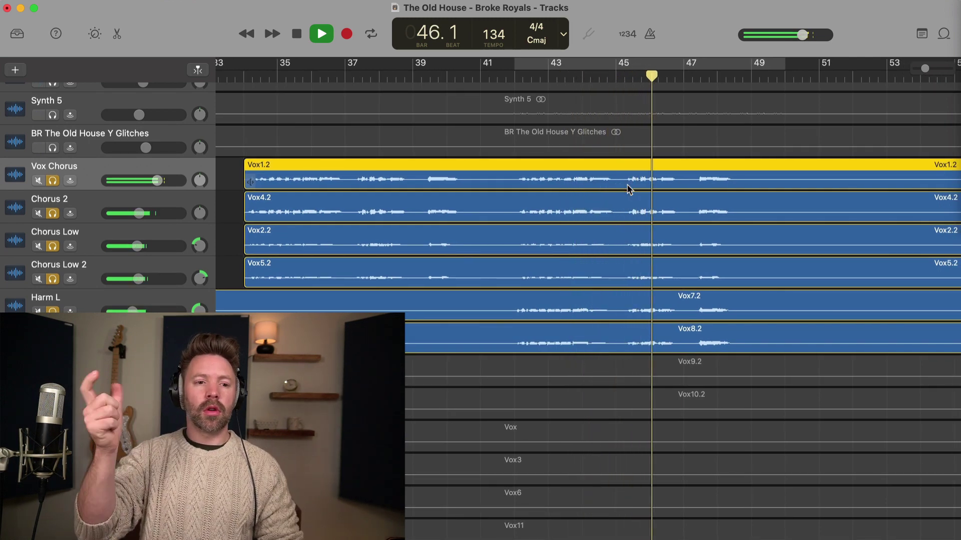
pyautogui.scroll(-1, 642, 195)
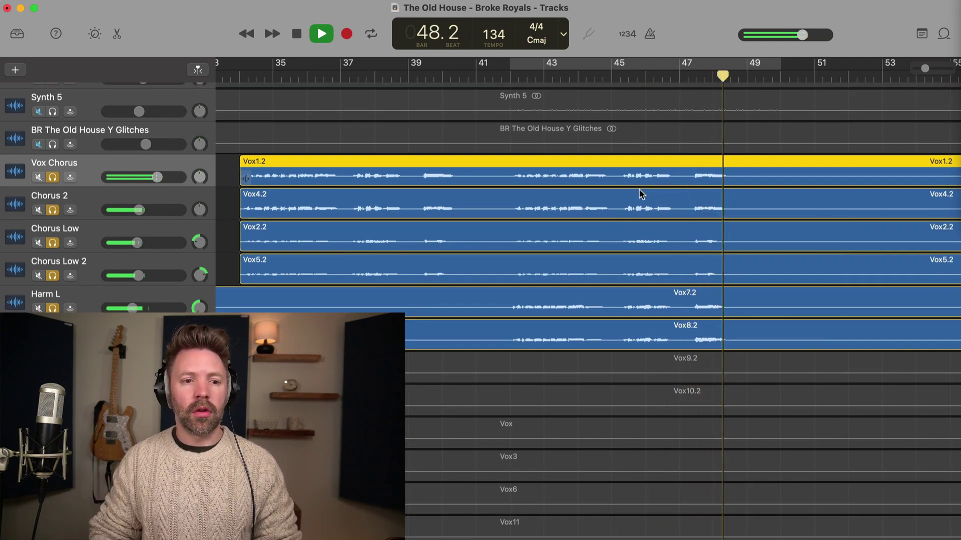
pyautogui.scroll(-1, 640, 193)
pyautogui.press('space')
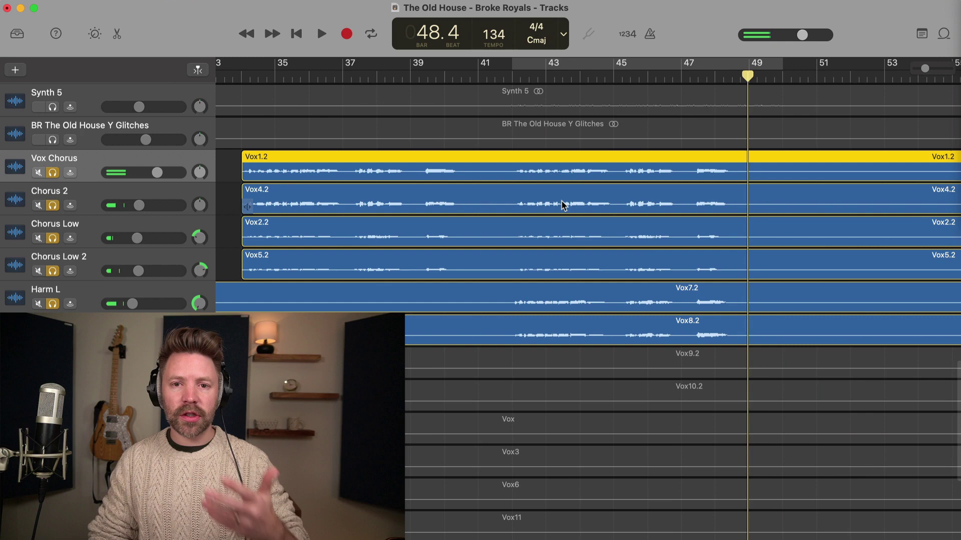
pyautogui.hscroll(-4, 562, 206)
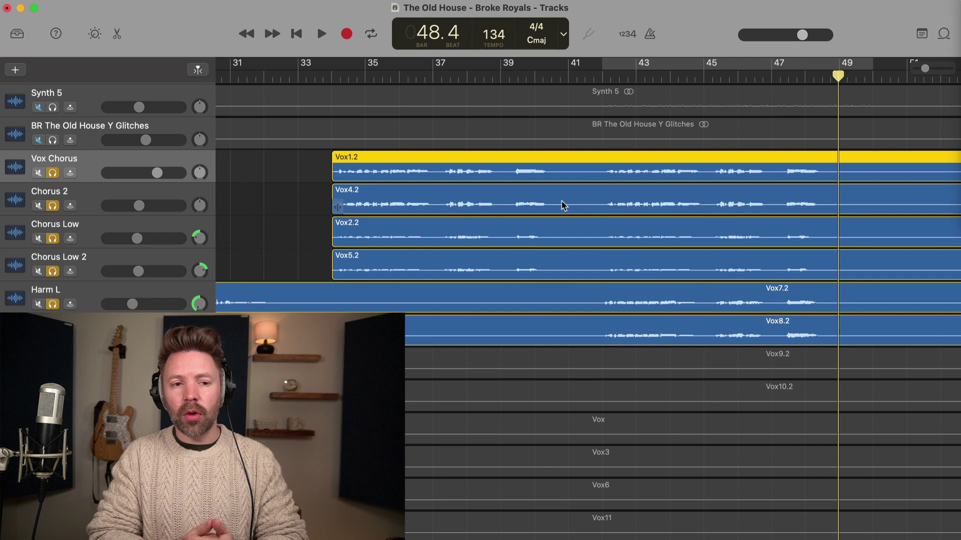
# Unsolo all the chorus and harmony tracks from Vox Chorus down to Harm L
pyautogui.hscroll(-3, 564, 205)
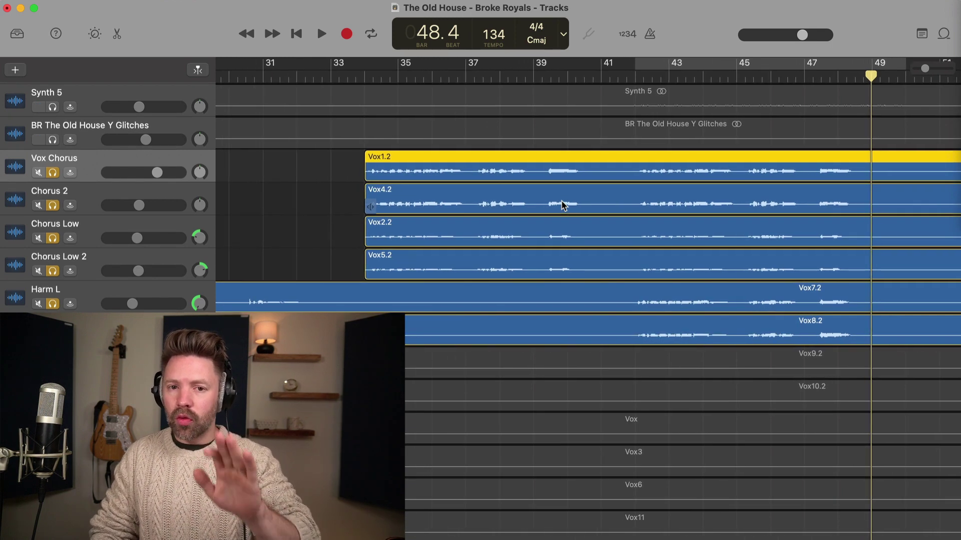
pyautogui.hscroll(-10, 564, 205)
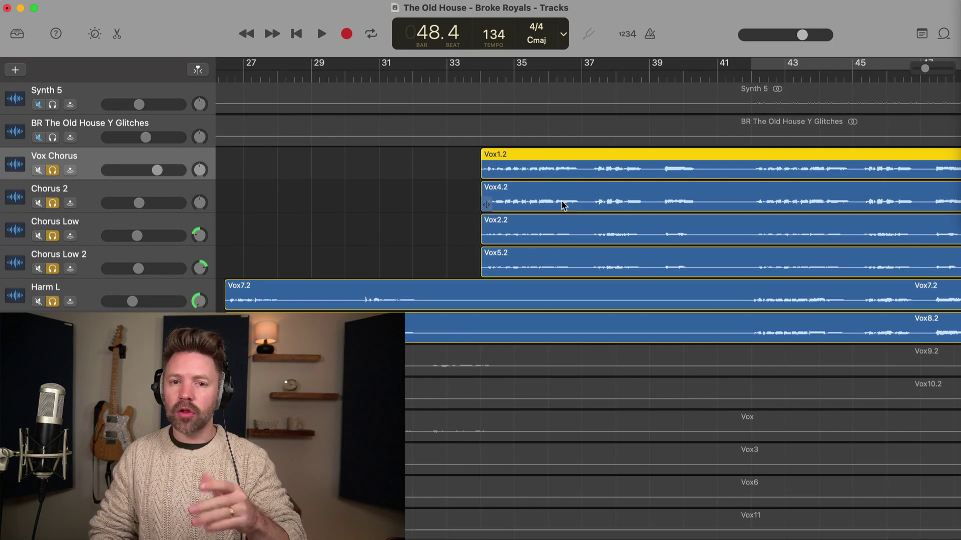
pyautogui.hscroll(-6, 454, 206)
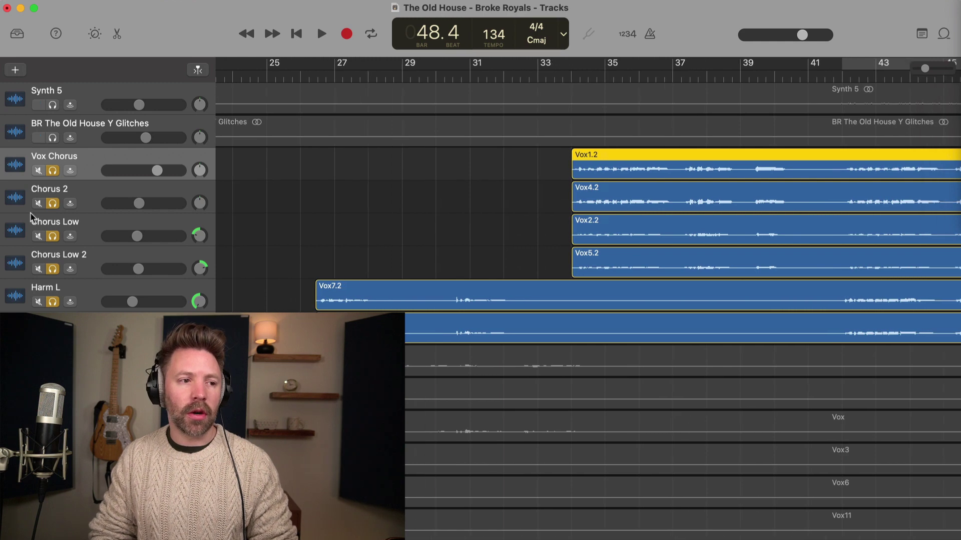
pyautogui.moveTo(52, 170); pyautogui.dragTo(52, 302)
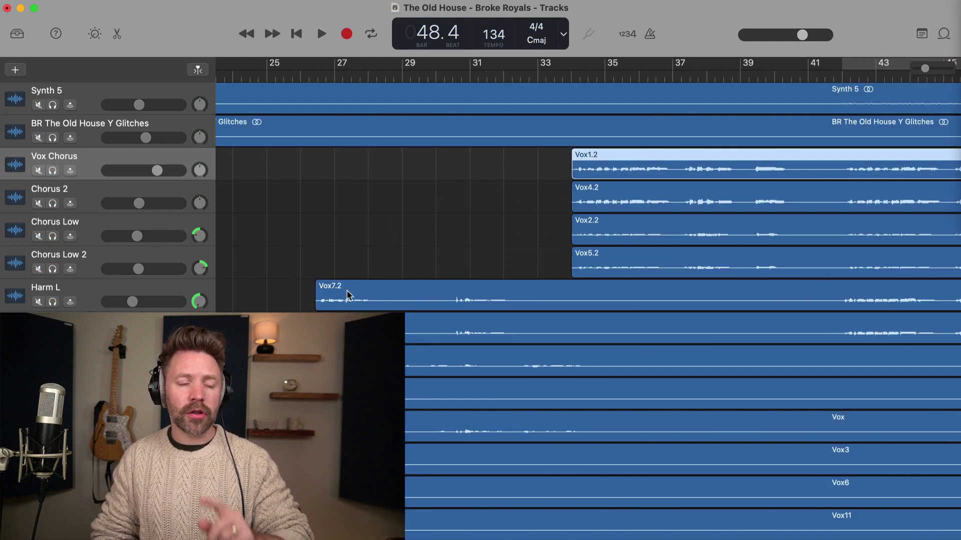
# Play the full arrangement from bar 25
pyautogui.hscroll(1, 349, 295)
pyautogui.hscroll(-2, 349, 295)
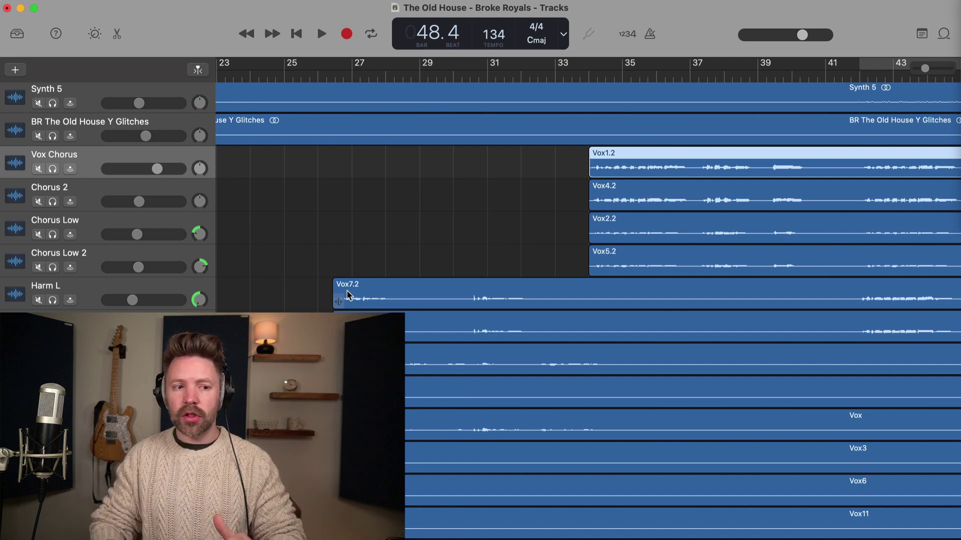
pyautogui.hscroll(-4, 349, 295)
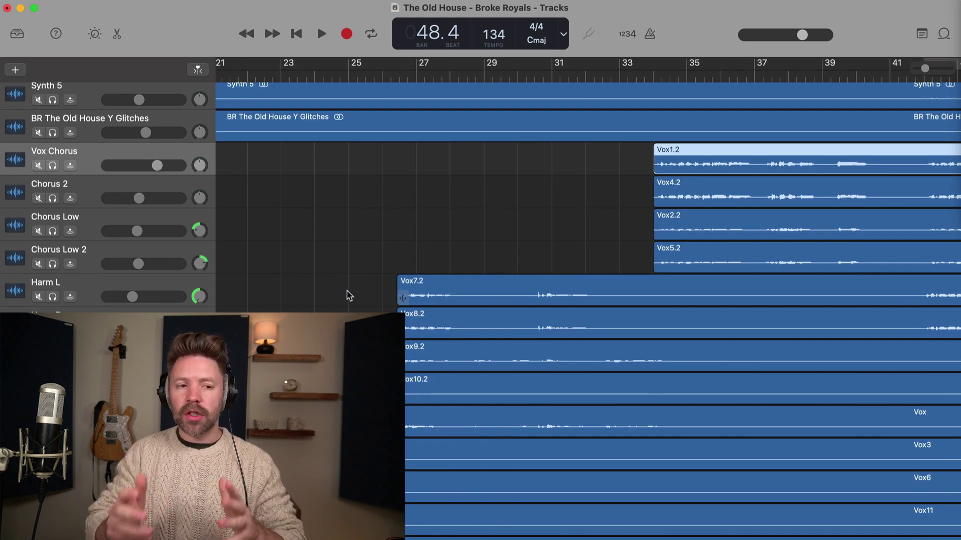
pyautogui.click(364, 75)
pyautogui.hscroll(1, 414, 154)
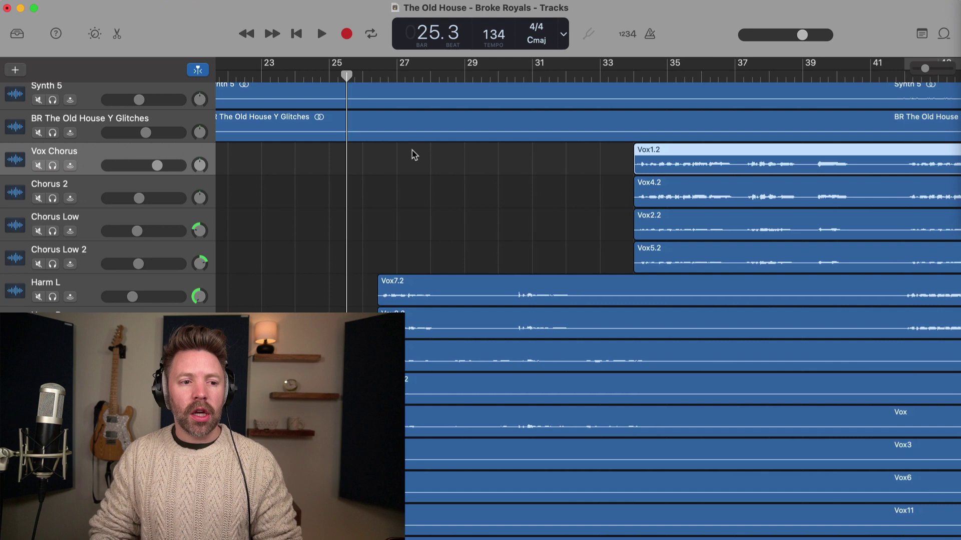
pyautogui.hscroll(1, 406, 189)
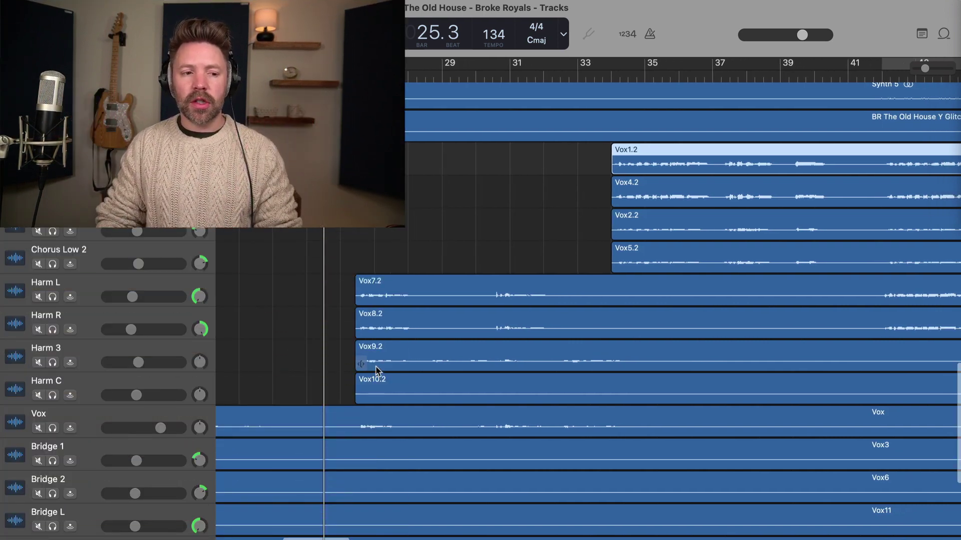
pyautogui.press('space')
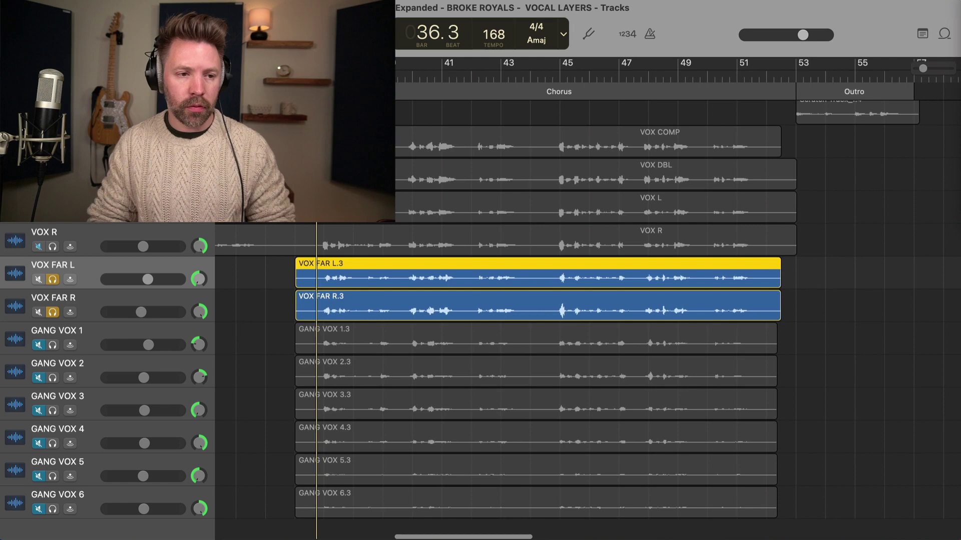
# Play back the soloed VOX FAR L and VOX FAR R distant vocals
pyautogui.press('space')
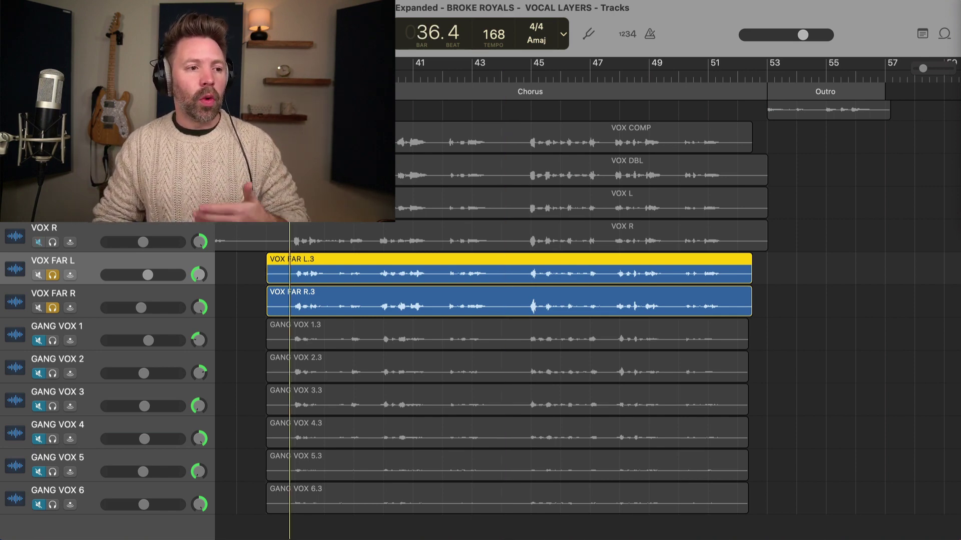
# Solo VOX COMP through VOX R, play, and toggle the VOX FAR layers to compare before clearing solos
pyautogui.moveTo(53, 144); pyautogui.dragTo(52, 242)
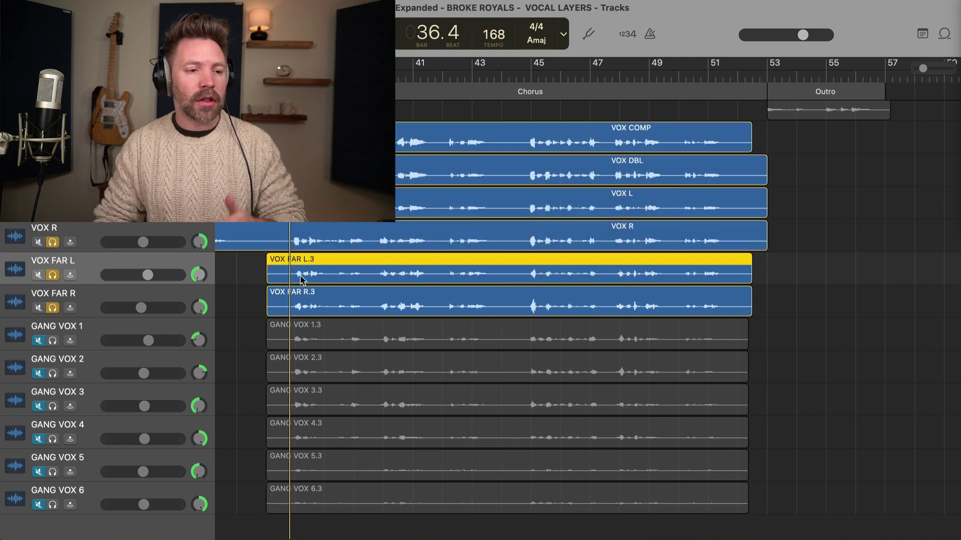
pyautogui.hscroll(1, 301, 278)
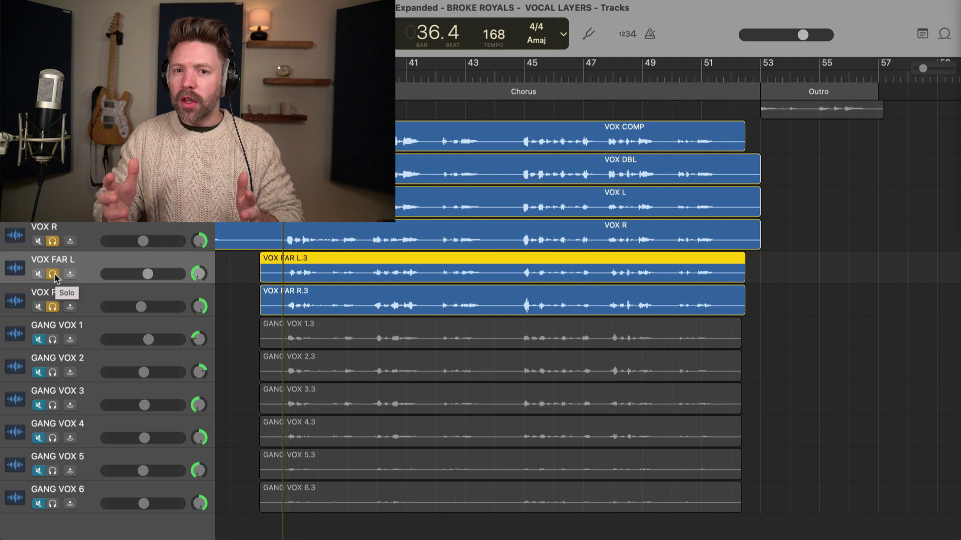
pyautogui.press('space')
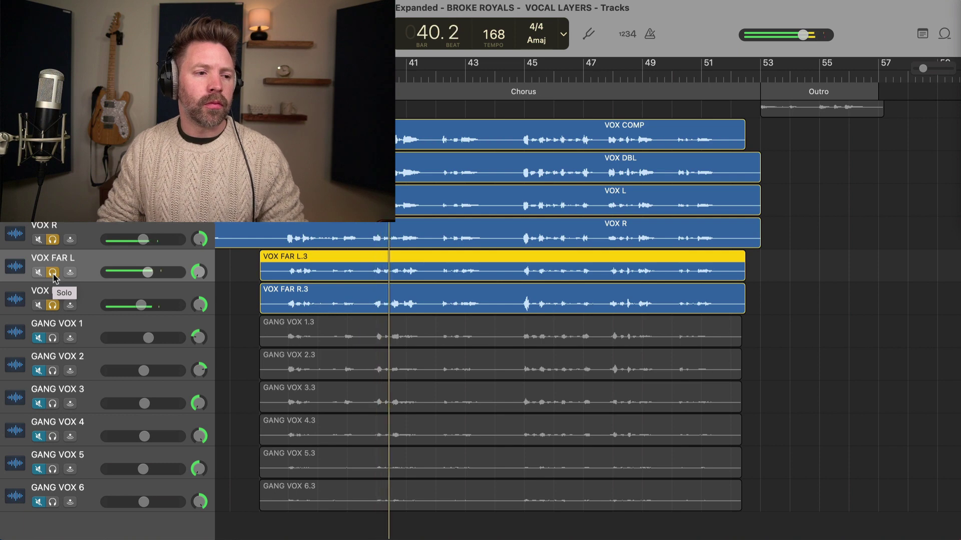
pyautogui.moveTo(53, 275)
pyautogui.mouseDown()
pyautogui.moveTo(54, 306)
pyautogui.moveTo(53, 274)
pyautogui.mouseUp()
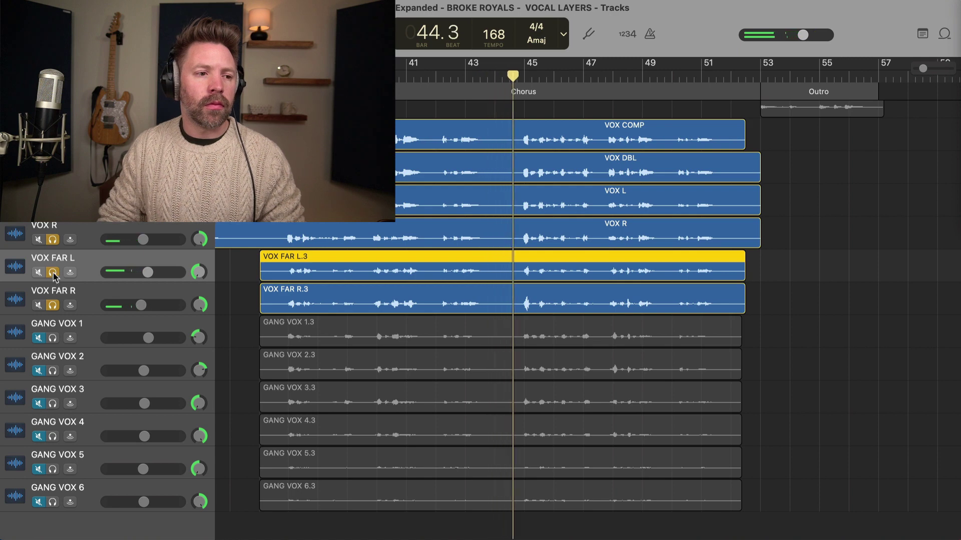
pyautogui.moveTo(54, 277)
pyautogui.mouseDown()
pyautogui.moveTo(55, 311)
pyautogui.moveTo(58, 275)
pyautogui.mouseUp()
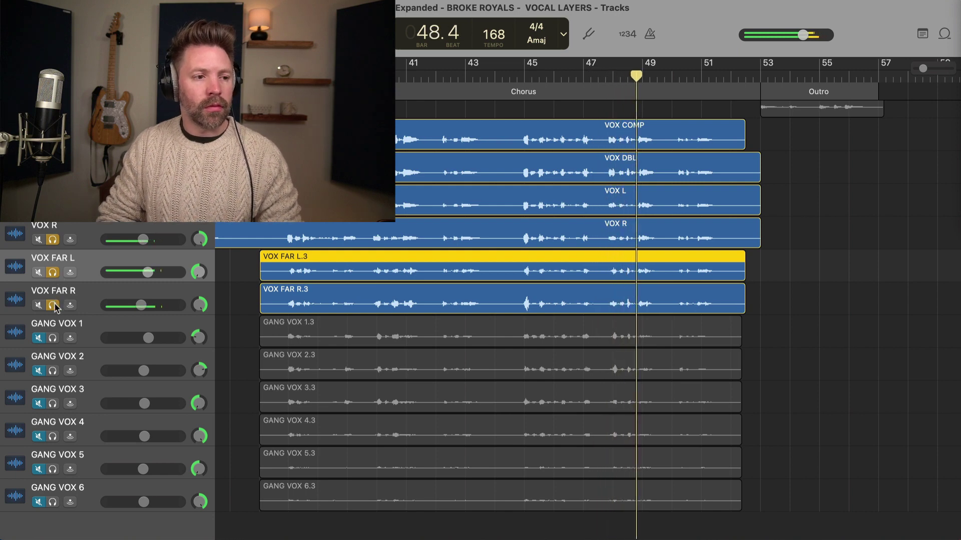
pyautogui.moveTo(57, 277); pyautogui.dragTo(54, 306)
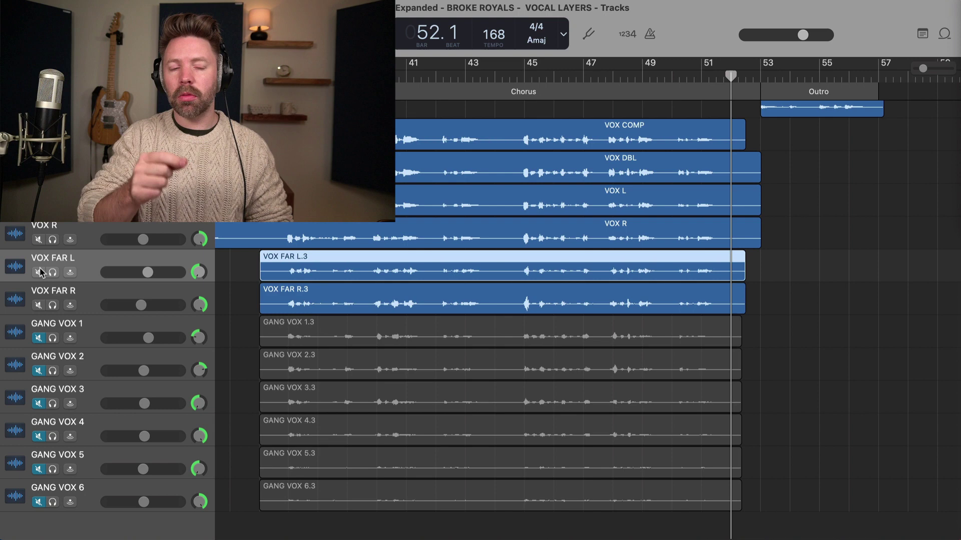
pyautogui.click(84, 290)
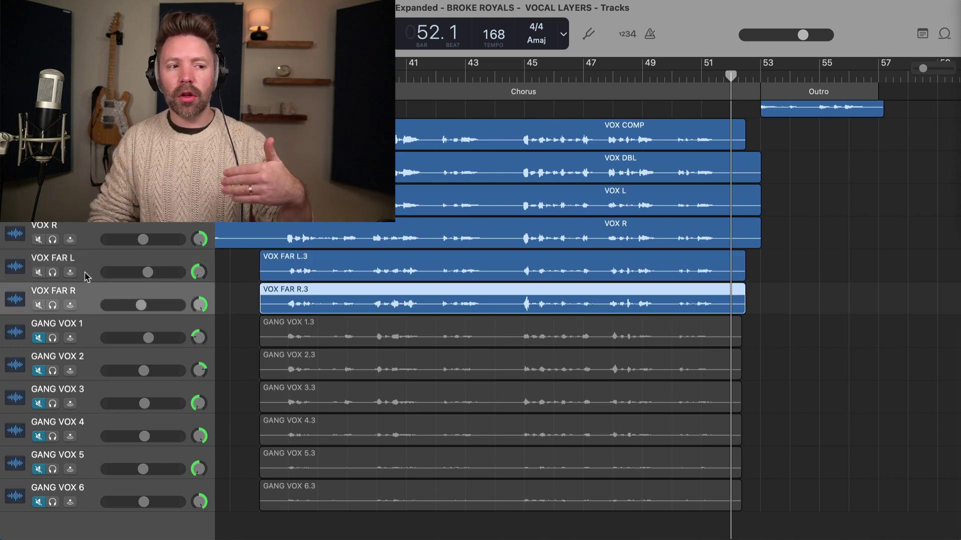
pyautogui.click(87, 274)
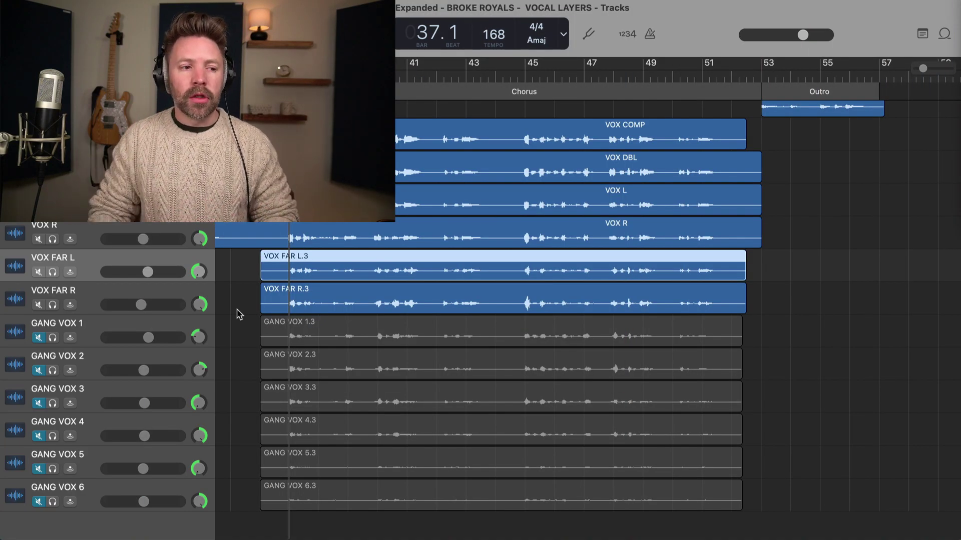
# Select the GANG VOX 1 region and solo all six tracks, GANG VOX 1 through 6
pyautogui.click(92, 331)
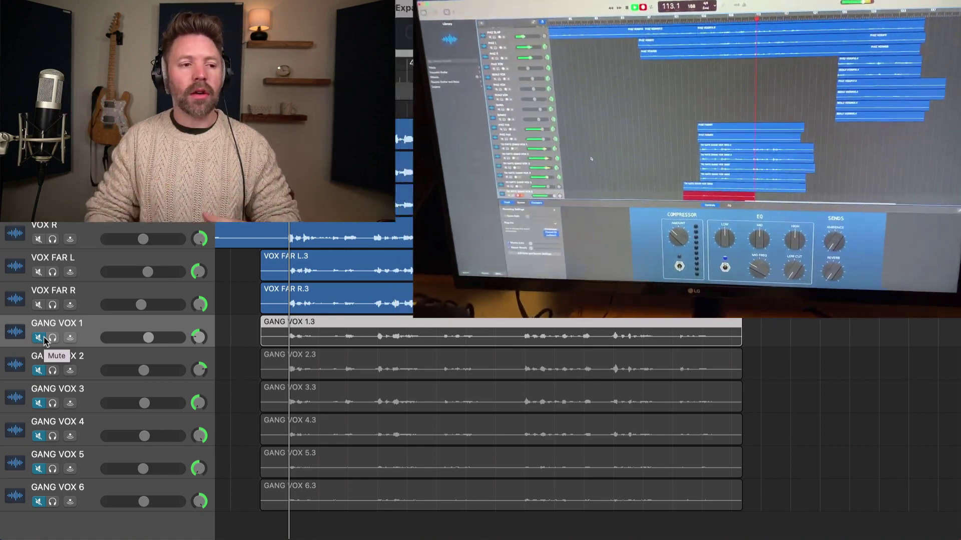
pyautogui.moveTo(44, 337); pyautogui.dragTo(52, 502)
pyautogui.hscroll(-2, 276, 481)
pyautogui.hscroll(2, 276, 481)
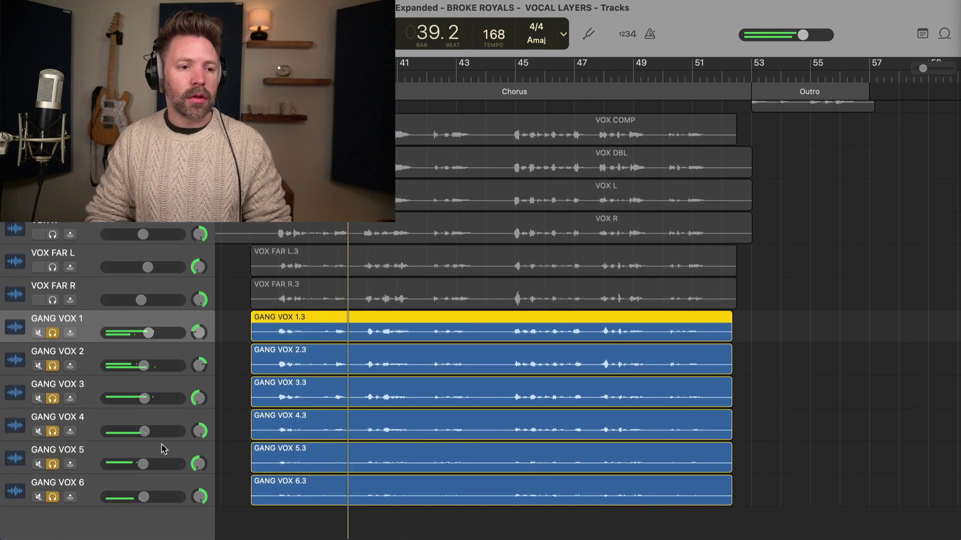
# Unsolo and unmute GANG VOX 1–6 and start playing the chorus
pyautogui.moveTo(54, 335)
pyautogui.mouseDown()
pyautogui.moveTo(52, 501)
pyautogui.moveTo(39, 486)
pyautogui.moveTo(41, 341)
pyautogui.mouseUp()
pyautogui.click(39, 334)
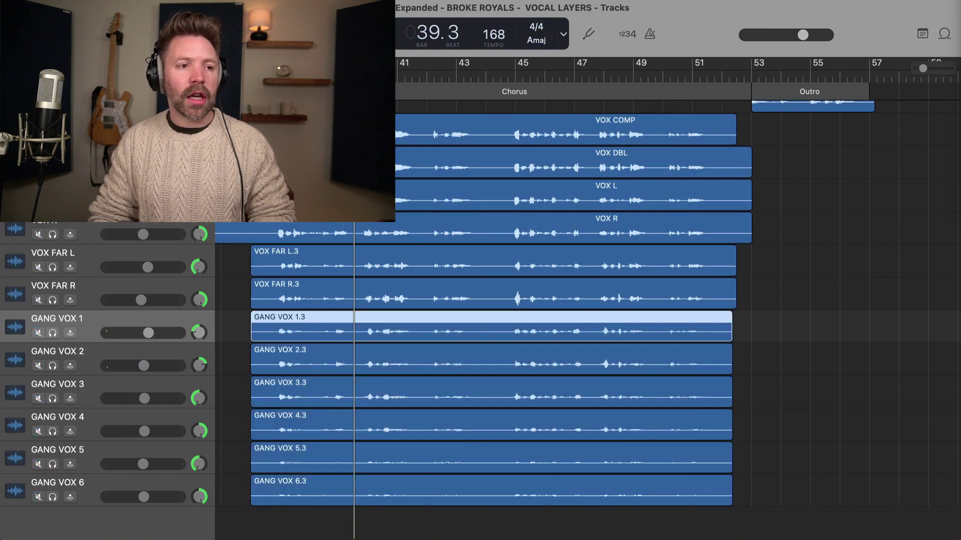
pyautogui.press('space')
# Mute all six gang vocals mid-chorus, then bring them back into the mix
pyautogui.hscroll(-2, 551, 401)
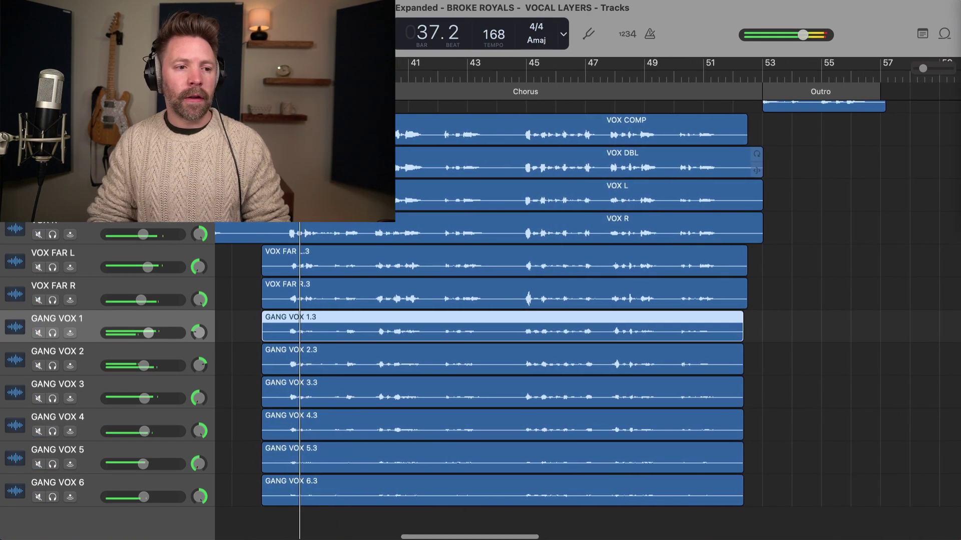
pyautogui.hscroll(-3, 126, 345)
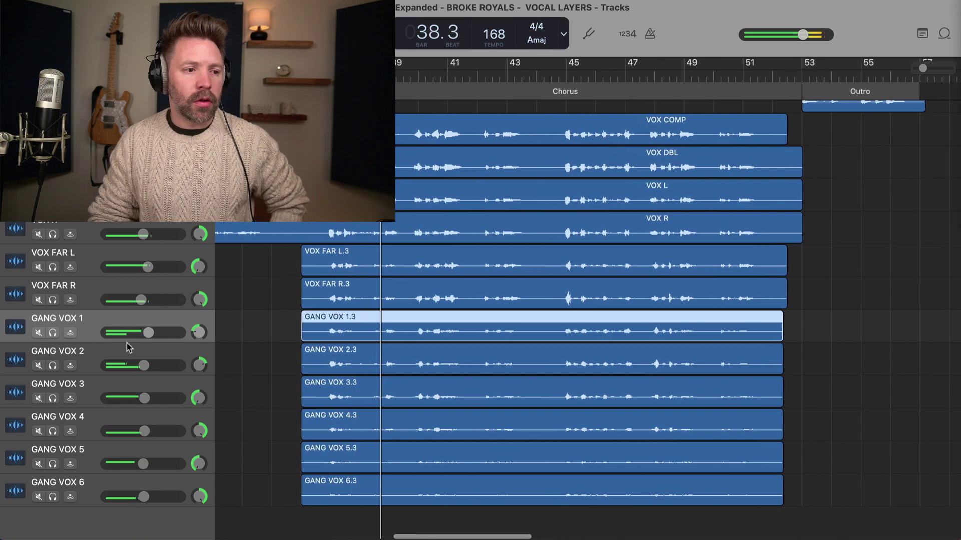
pyautogui.hscroll(-3, 127, 345)
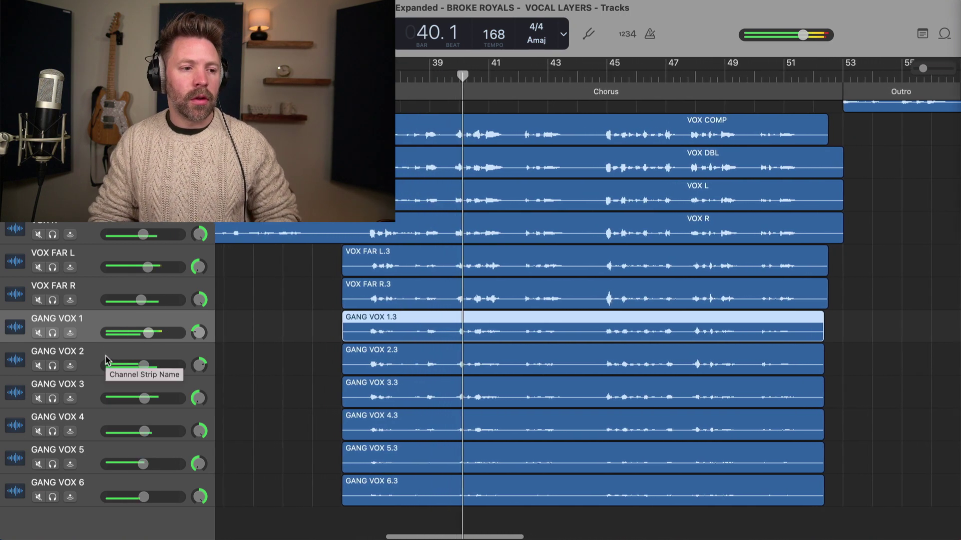
pyautogui.hscroll(-3, 107, 358)
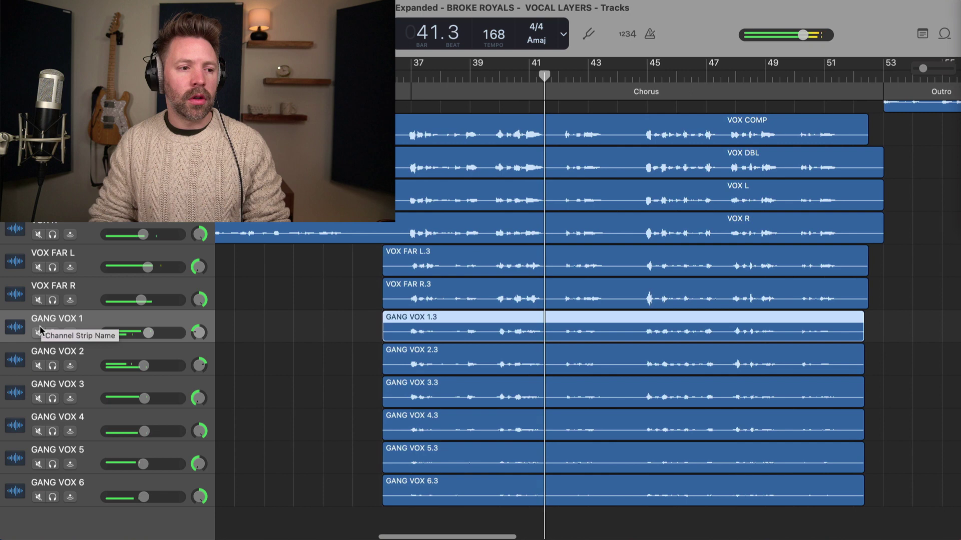
pyautogui.moveTo(39, 332); pyautogui.dragTo(40, 499)
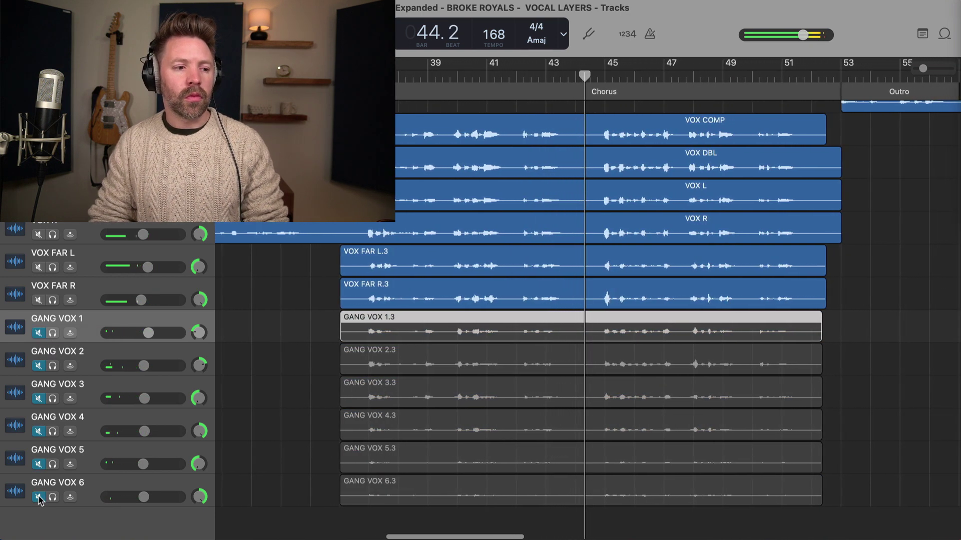
pyautogui.moveTo(38, 500); pyautogui.dragTo(40, 333)
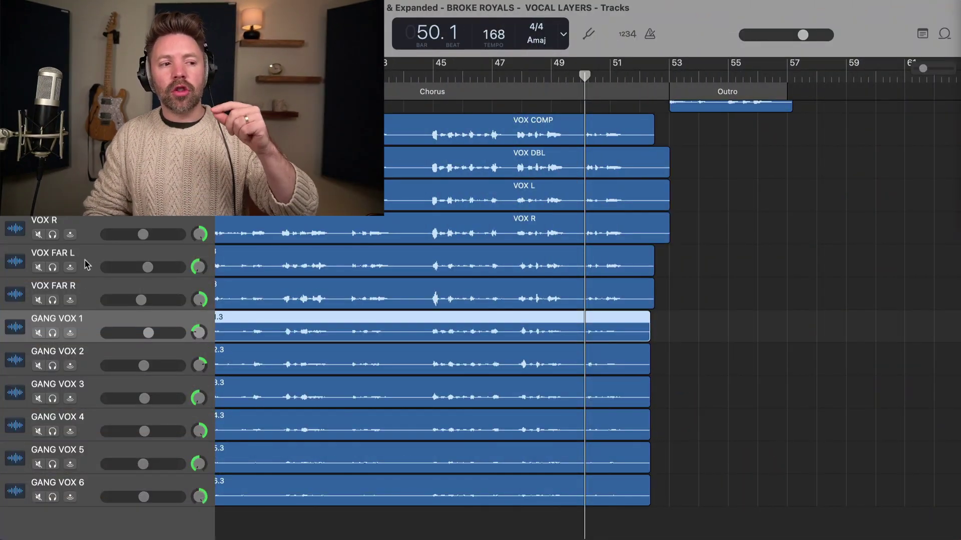
# Select the VOX FAR L, VOX FAR R and GANG VOX 1 tracks, then scroll the arrangement left
pyautogui.click(86, 264)
pyautogui.click(91, 296)
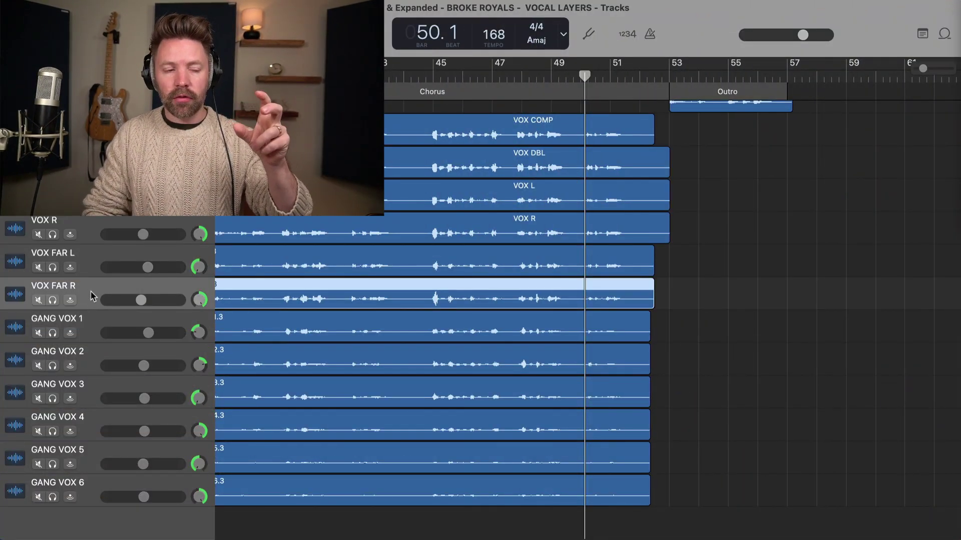
pyautogui.click(91, 324)
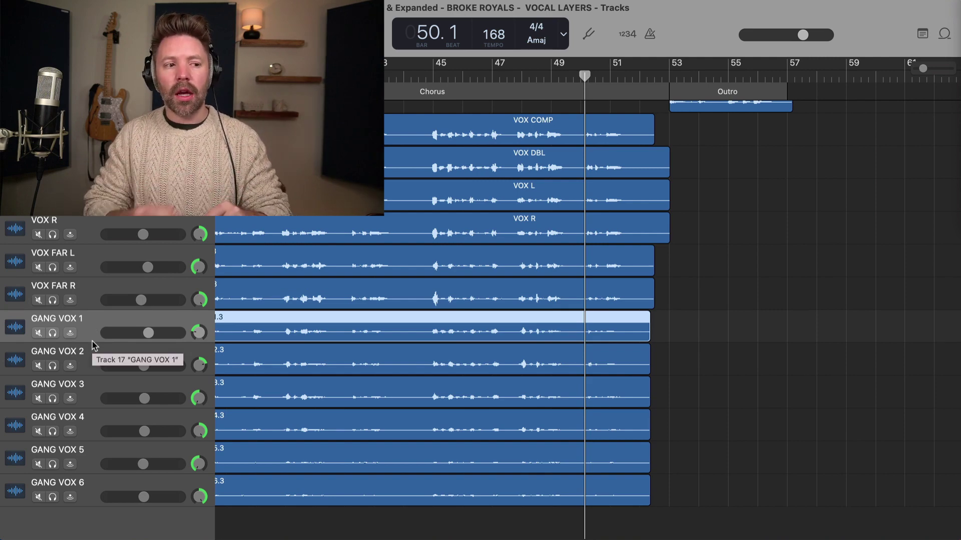
pyautogui.click(85, 296)
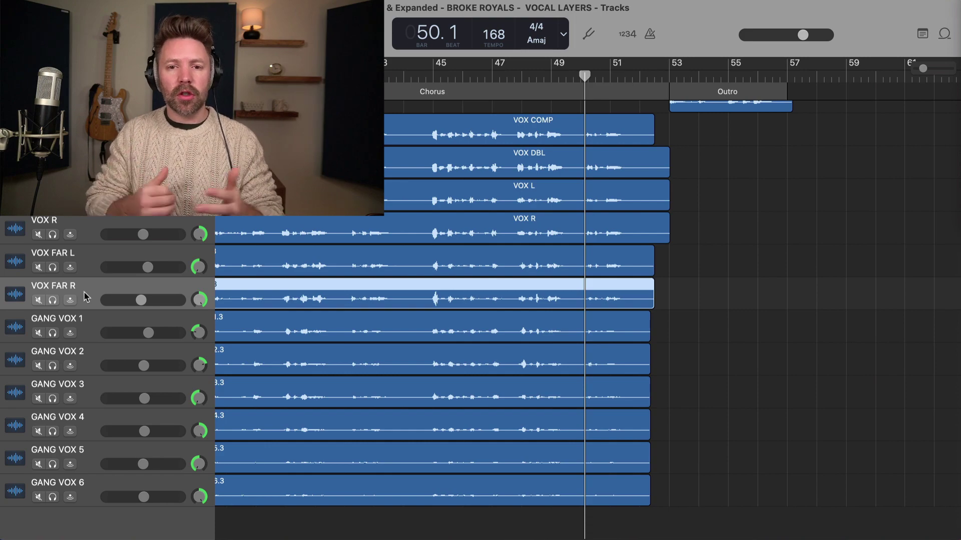
pyautogui.hscroll(-5, 311, 323)
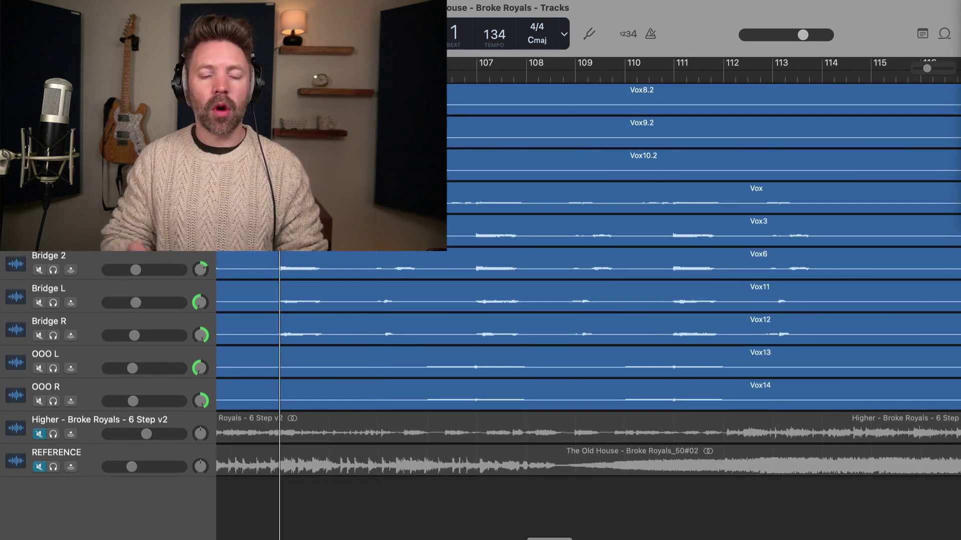
# Select the OOO L and OOO R tracks and play the full mix through bar 113, then stop
pyautogui.click(105, 365)
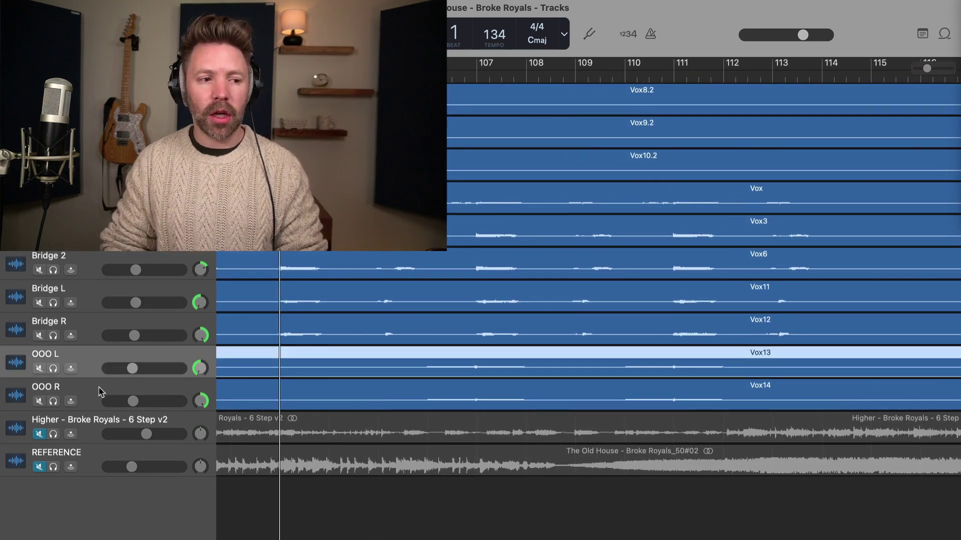
pyautogui.click(100, 393)
pyautogui.click(115, 364)
pyautogui.press('space')
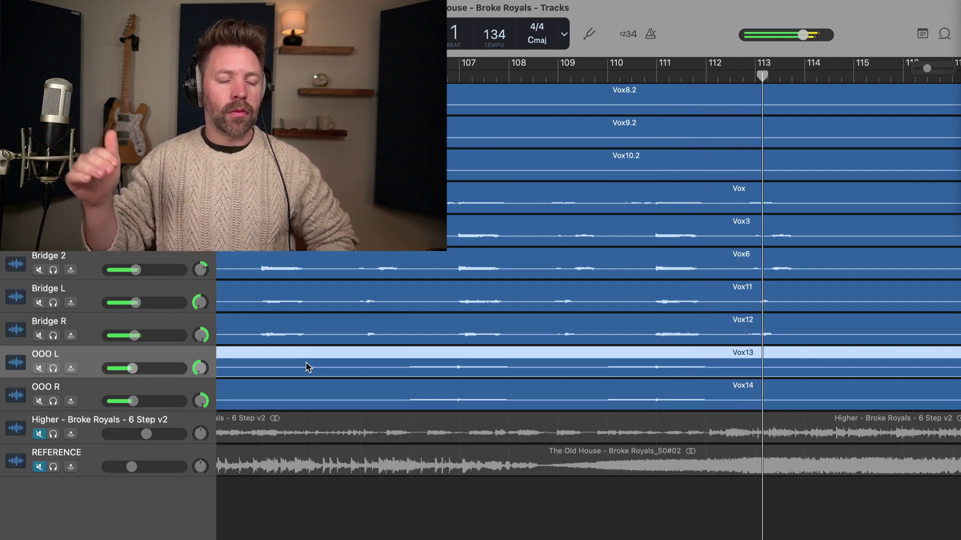
pyautogui.press('space')
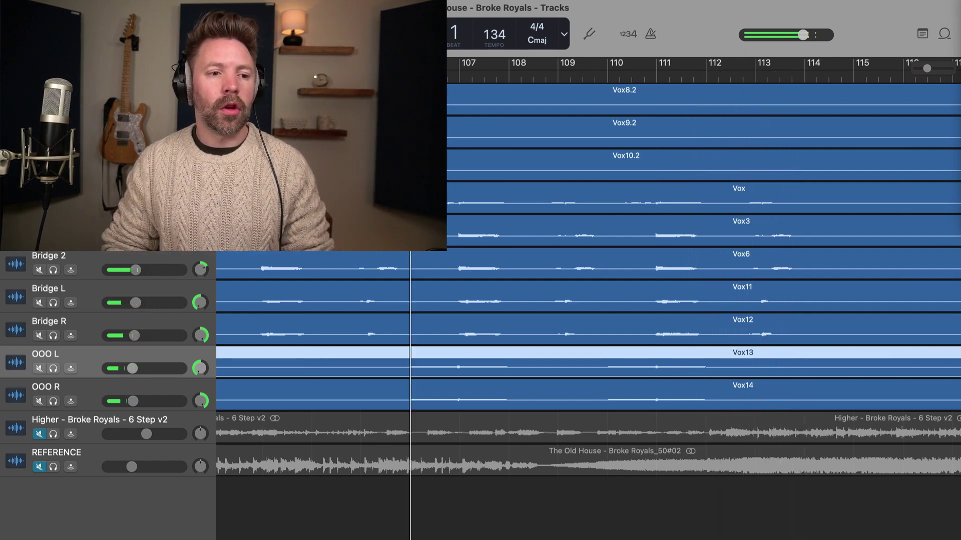
# Solo OOO L and OOO R and play just the vocal pads past bar 113, then stop
pyautogui.click(53, 368)
pyautogui.click(53, 401)
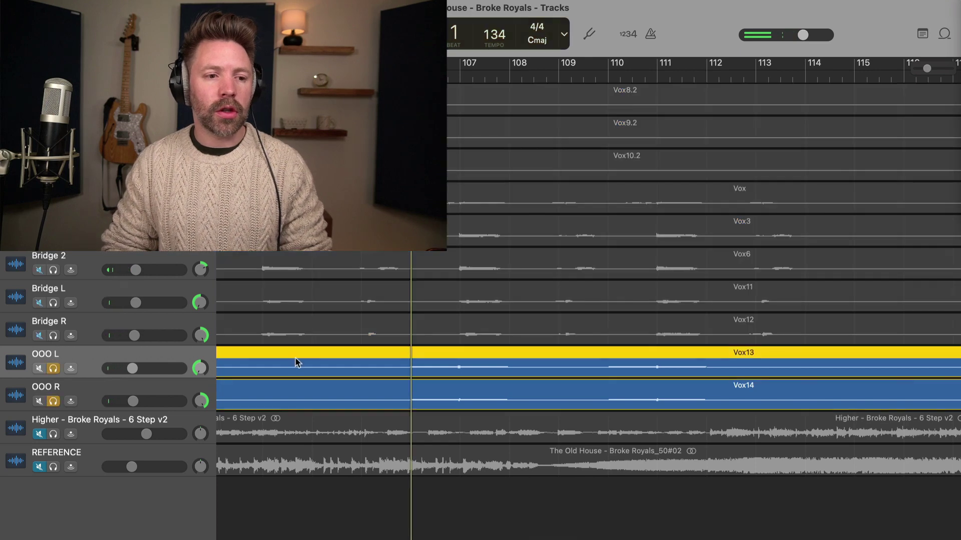
pyautogui.press('space')
pyautogui.hscroll(2, 297, 363)
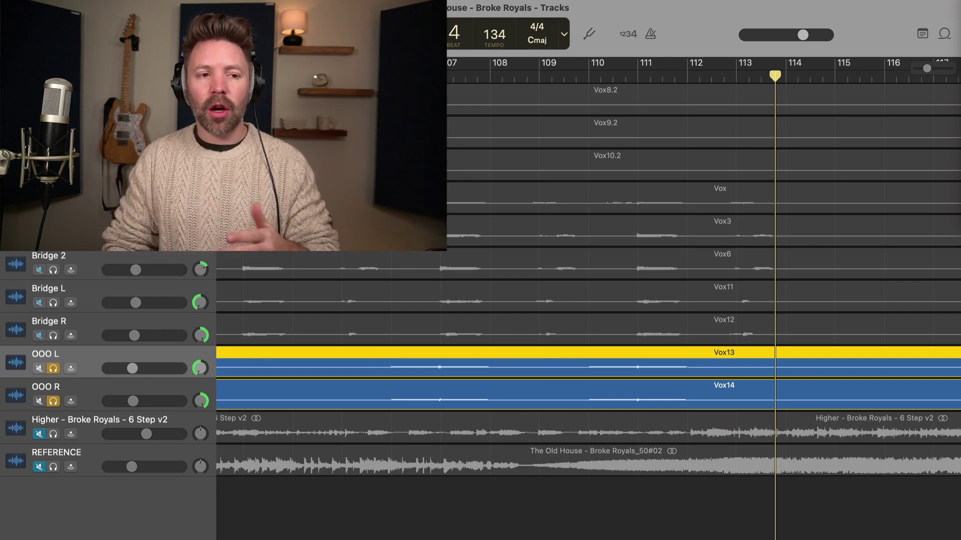
pyautogui.press('space')
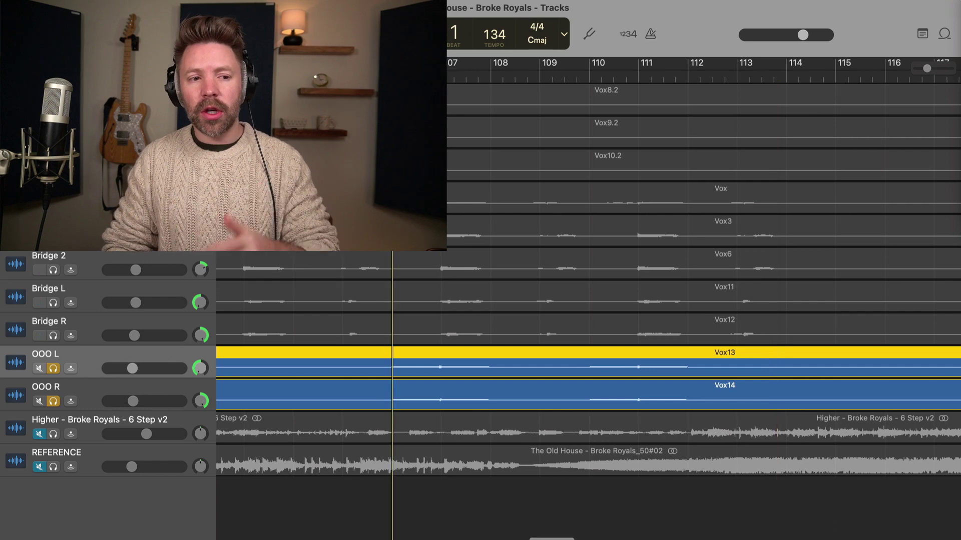
# Clear the OOO L and OOO R solos and replay the full mix from before bar 107
pyautogui.click(53, 369)
pyautogui.click(54, 401)
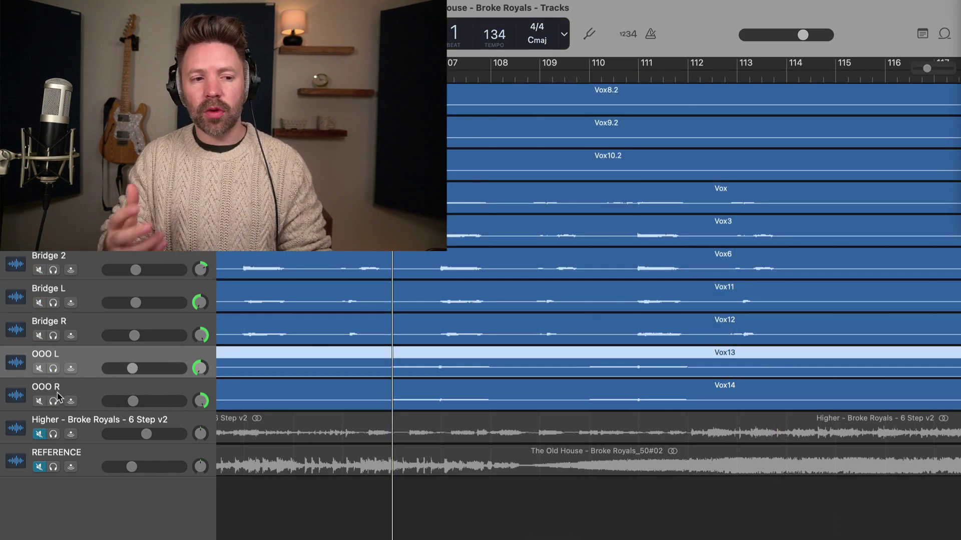
pyautogui.press('space')
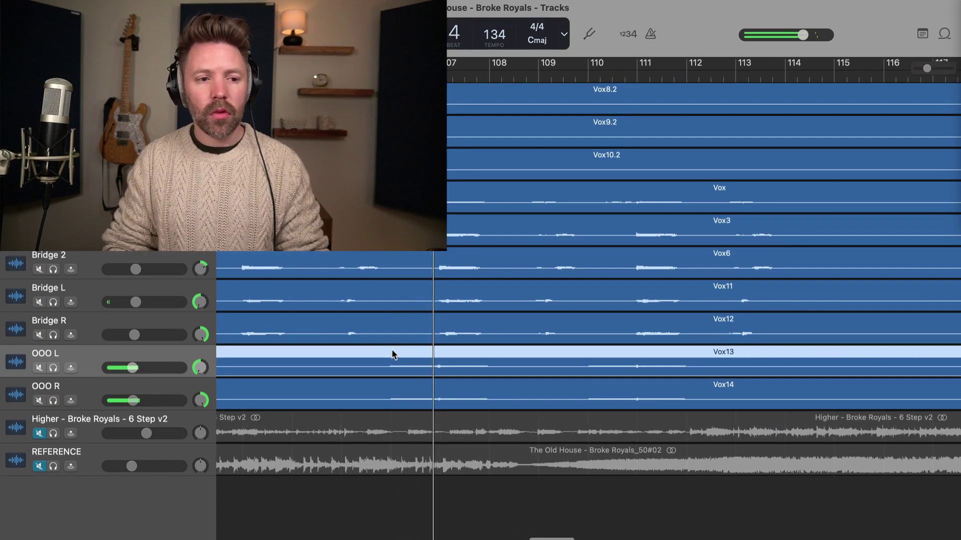